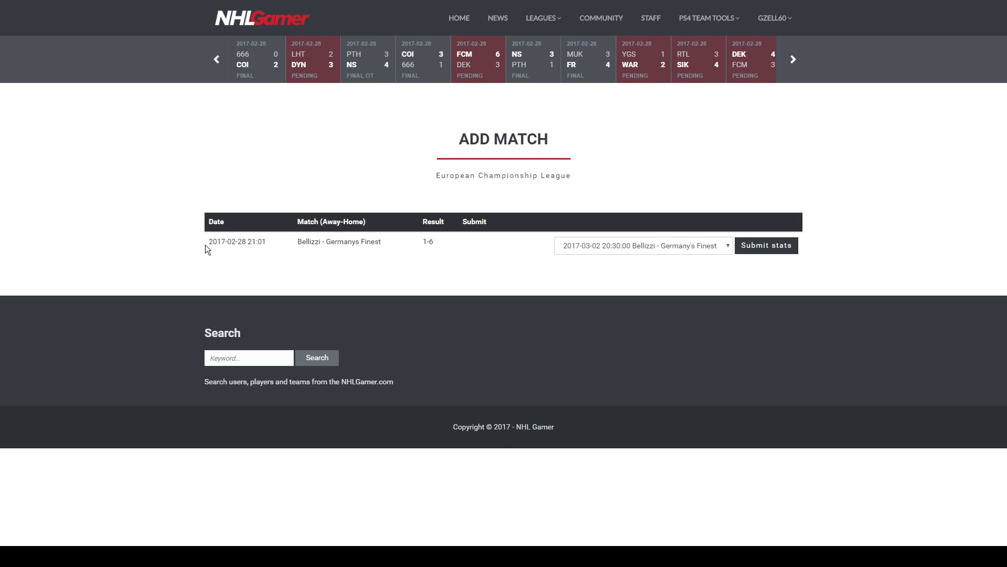
Step: Check the date, teams and result of the played match listed on the Add Match page
drag(204, 241, 436, 263)
click(434, 264)
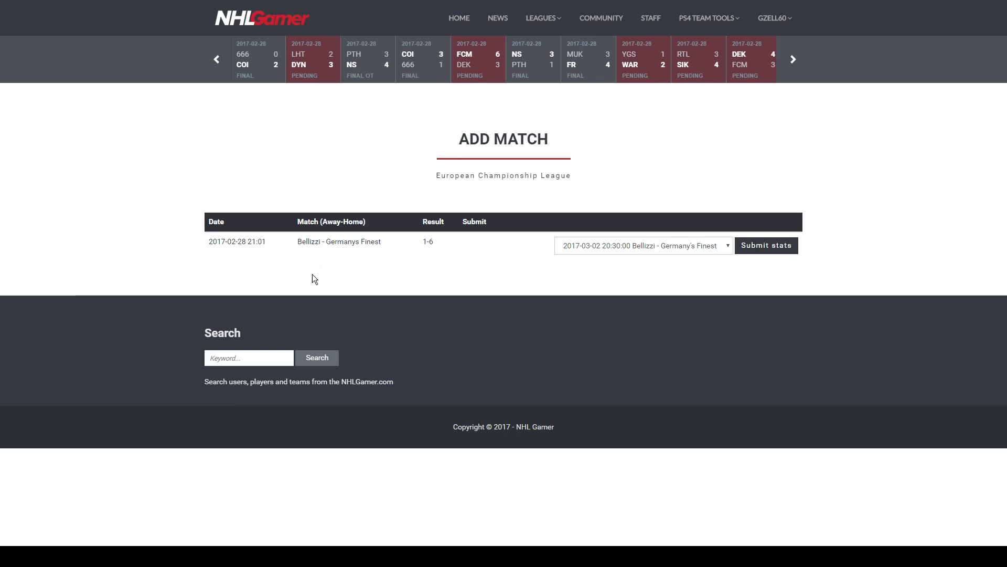
drag(212, 241, 275, 279)
click(276, 279)
drag(424, 242, 439, 245)
click(559, 301)
click(673, 249)
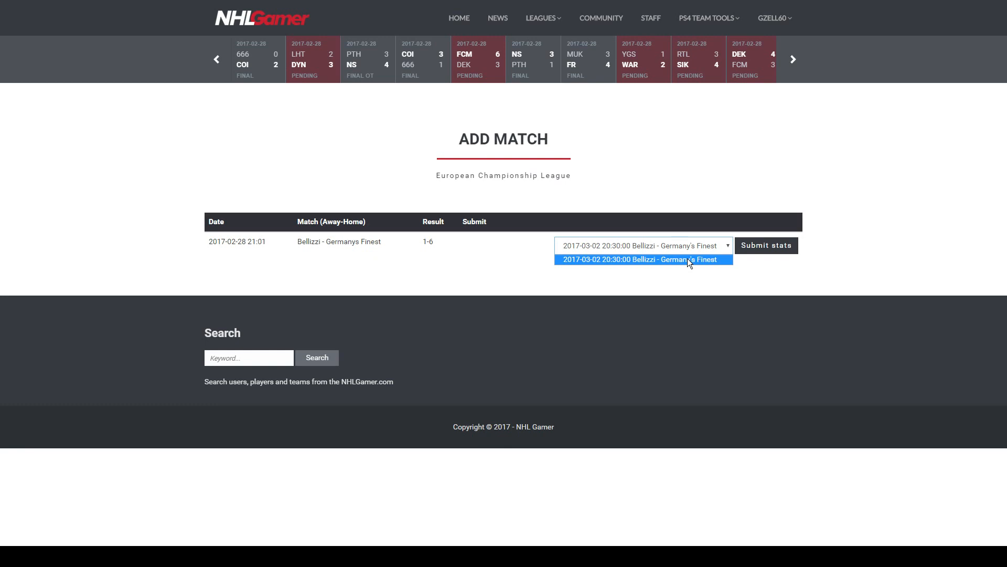
click(687, 259)
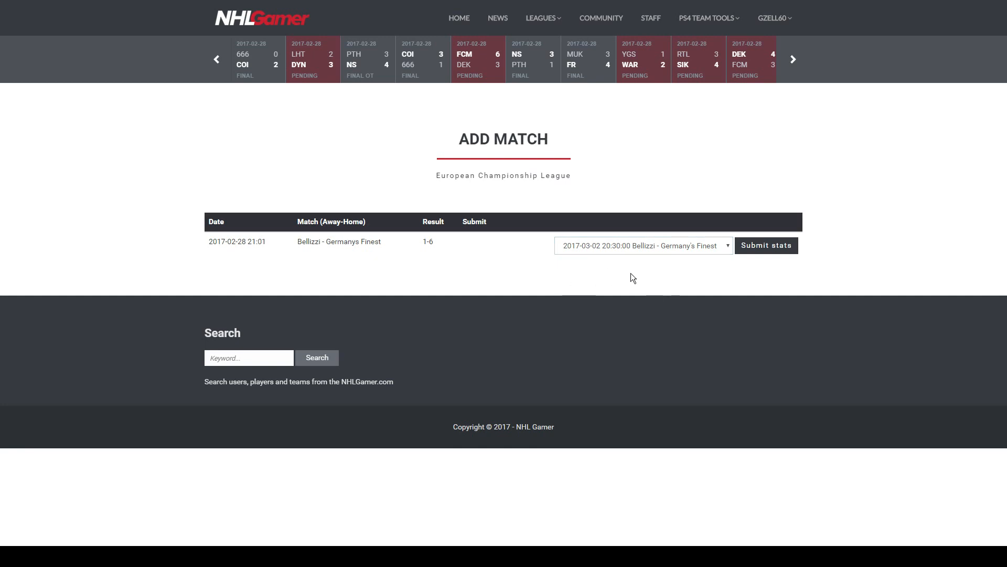
click(685, 249)
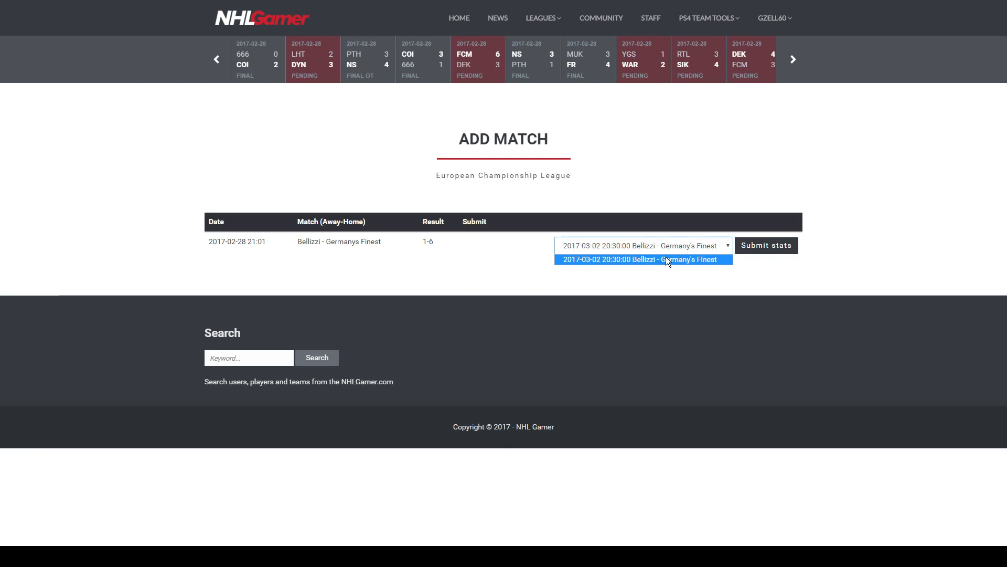
click(712, 261)
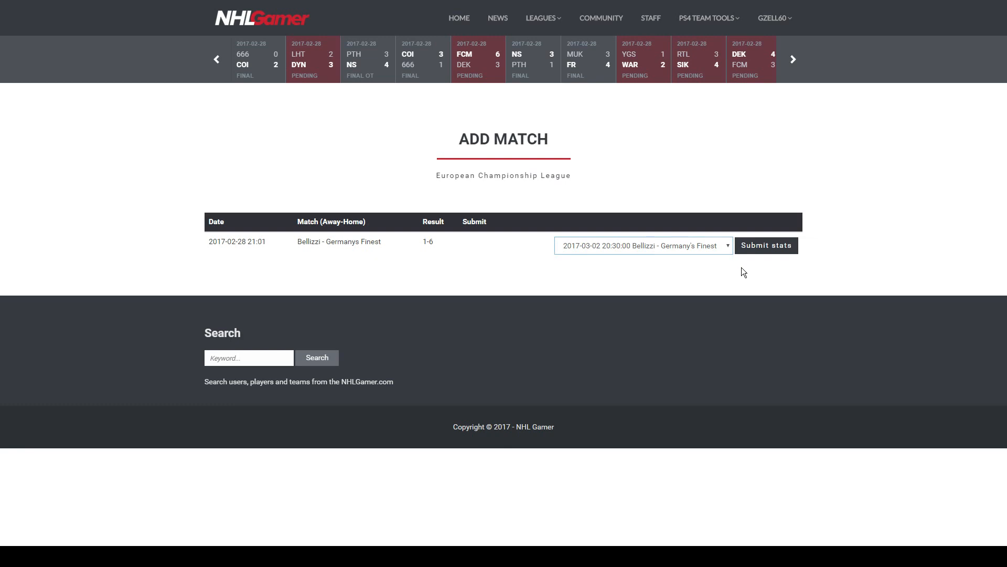
click(766, 250)
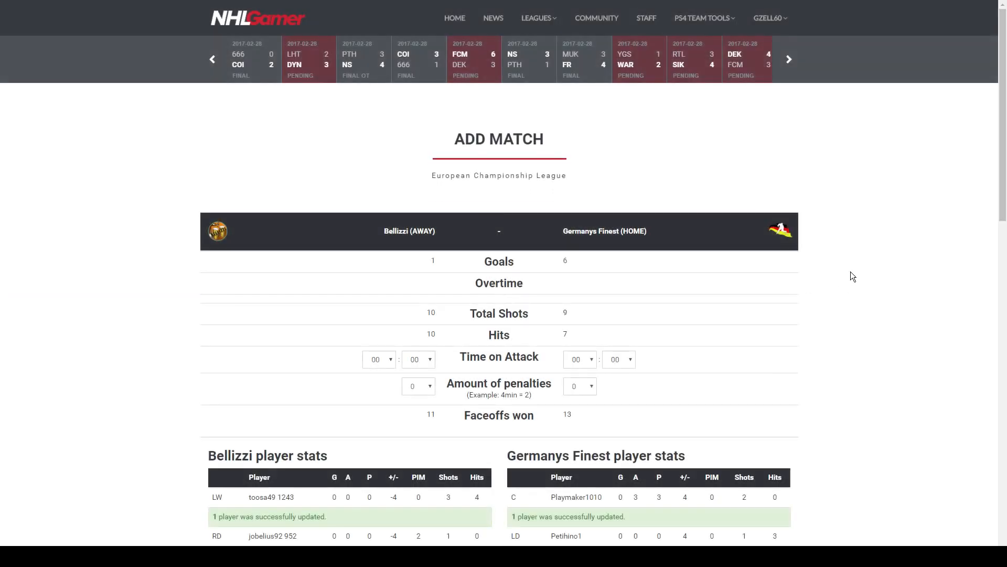
Step: Review the whole match form, from team and player stats to stars, goal events, penalties and the press release
scroll(851, 271, down, 5)
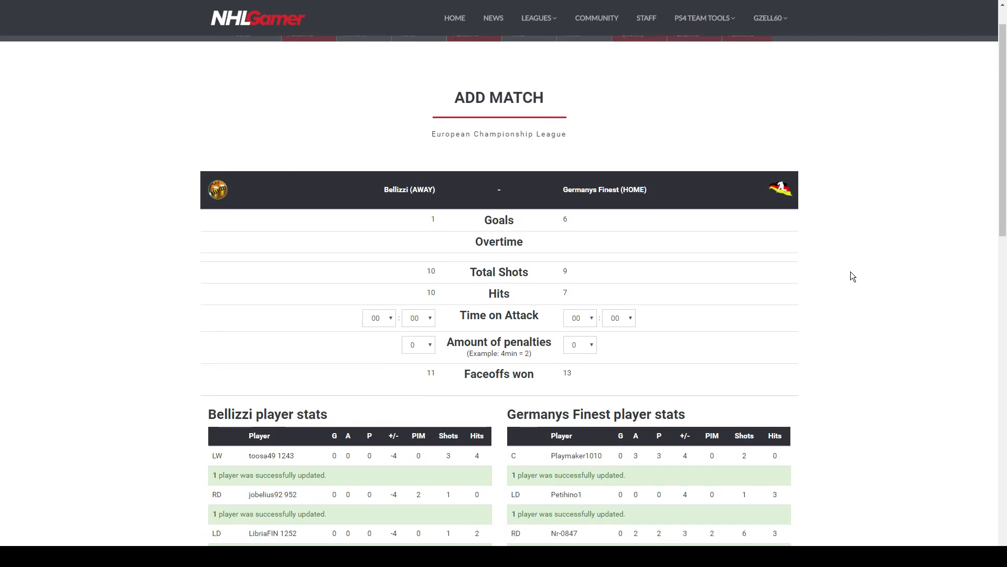
scroll(850, 271, down, 8)
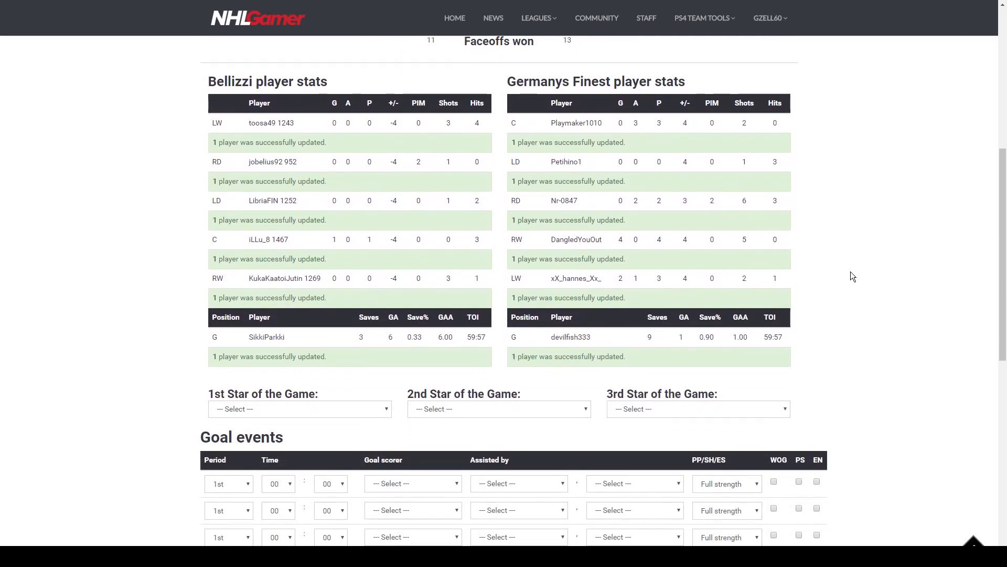
scroll(851, 272, down, 3)
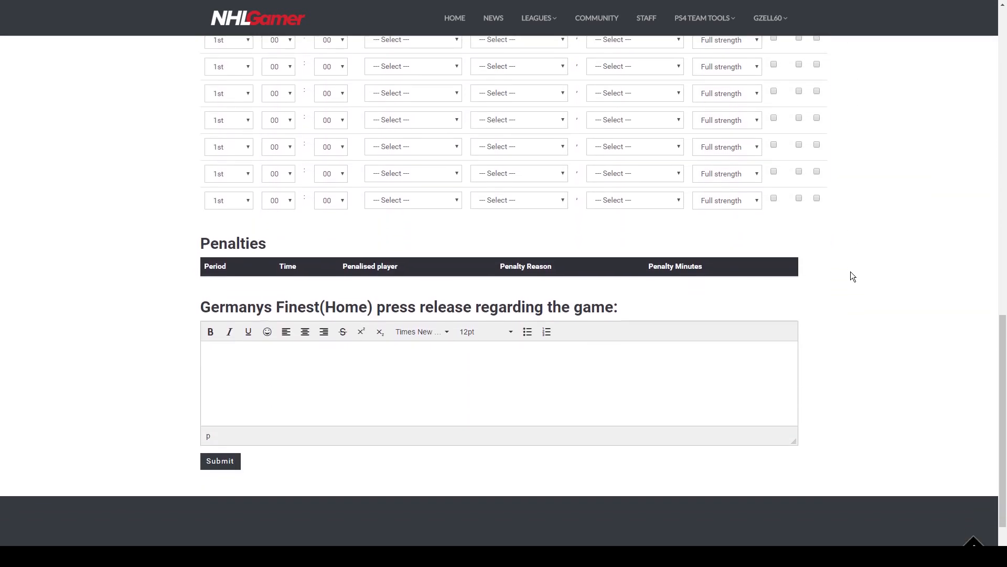
scroll(851, 272, up, 13)
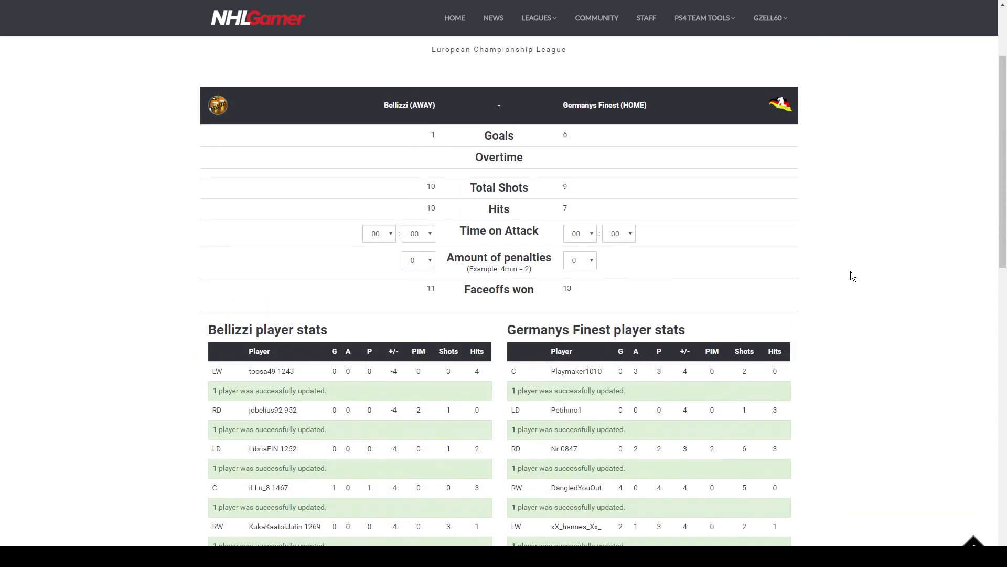
scroll(851, 271, up, 3)
scroll(787, 297, down, 3)
scroll(958, 324, down, 3)
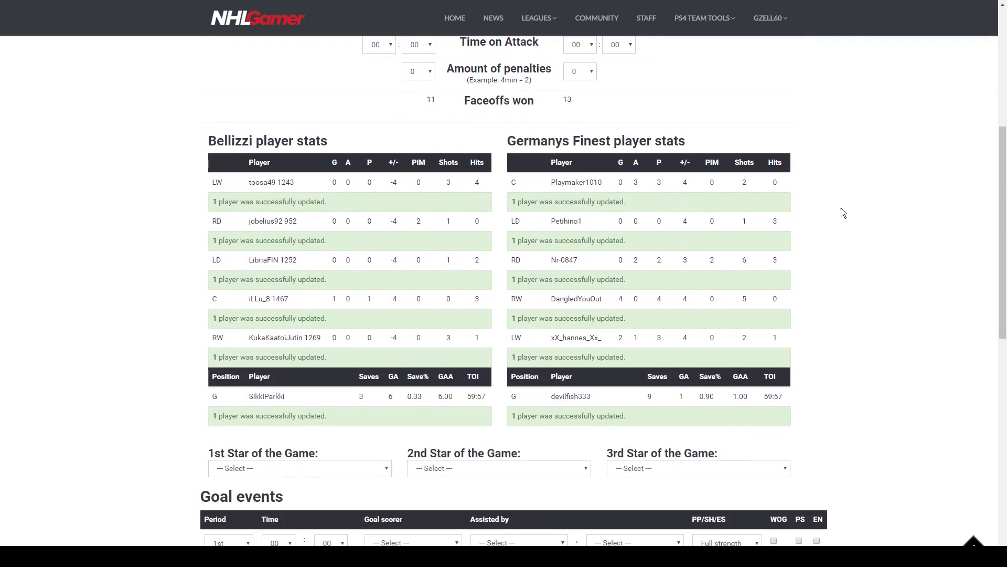
scroll(842, 208, down, 5)
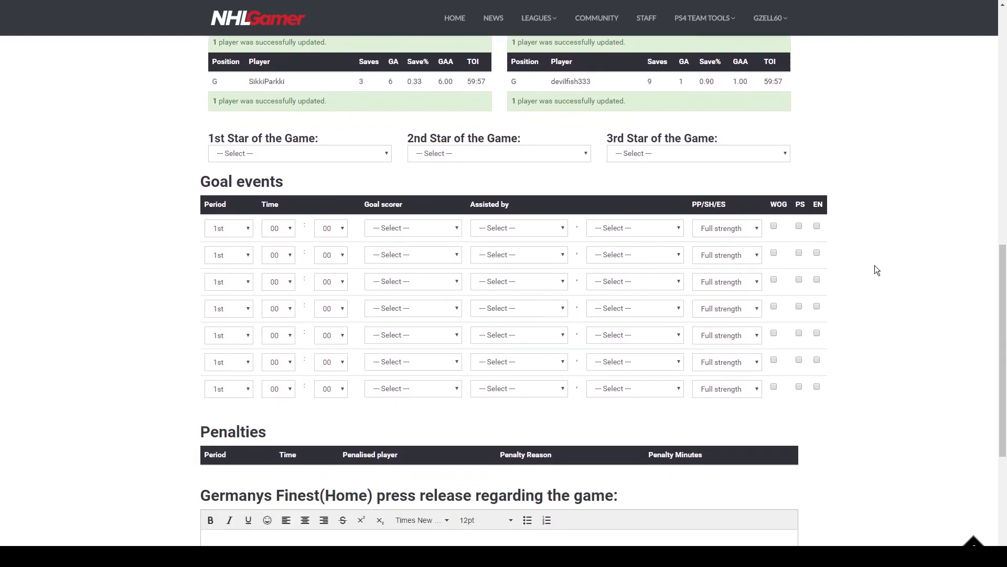
scroll(876, 270, down, 3)
scroll(880, 281, up, 7)
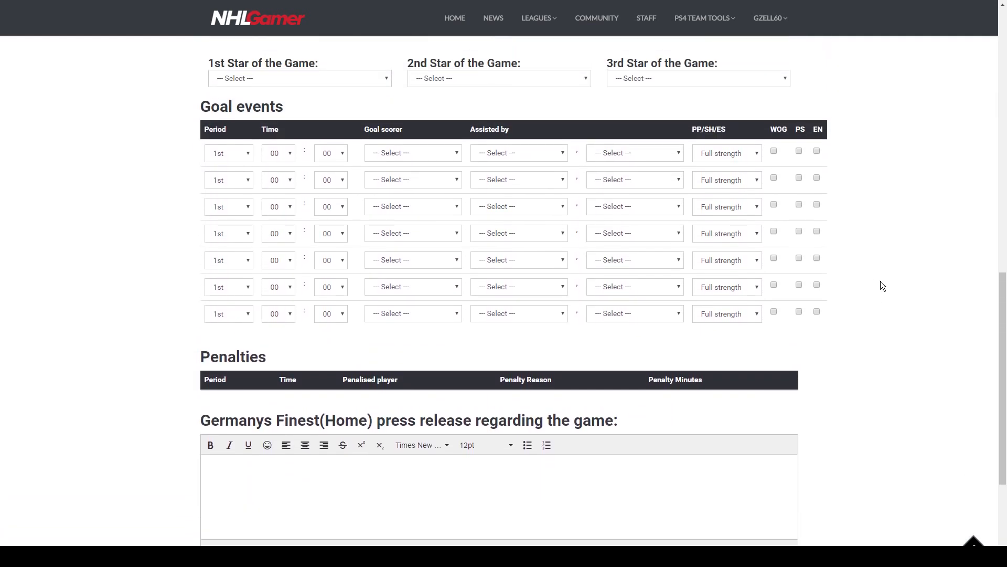
scroll(881, 284, up, 4)
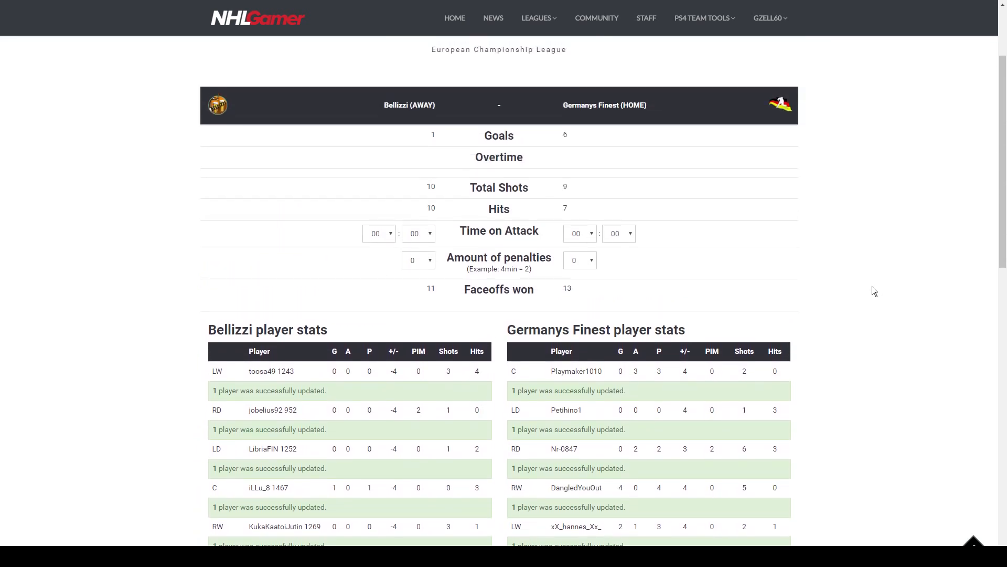
scroll(913, 242, down, 3)
scroll(913, 242, up, 4)
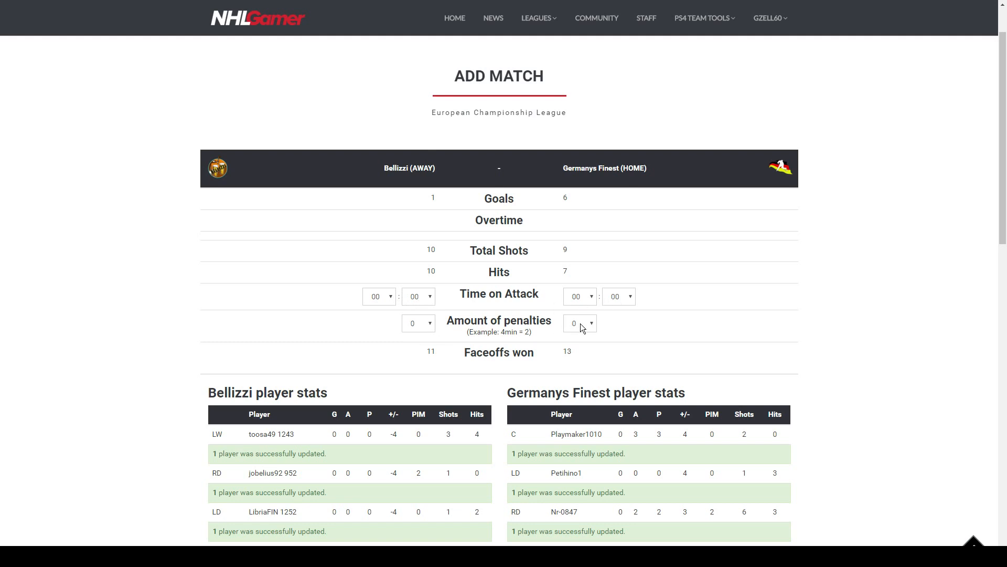
scroll(867, 284, down, 6)
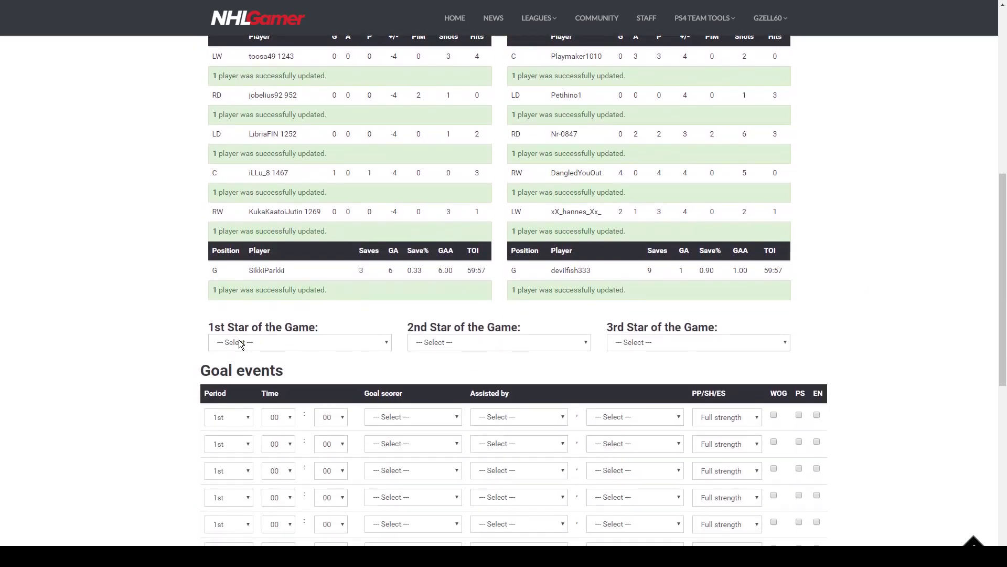
scroll(829, 356, down, 3)
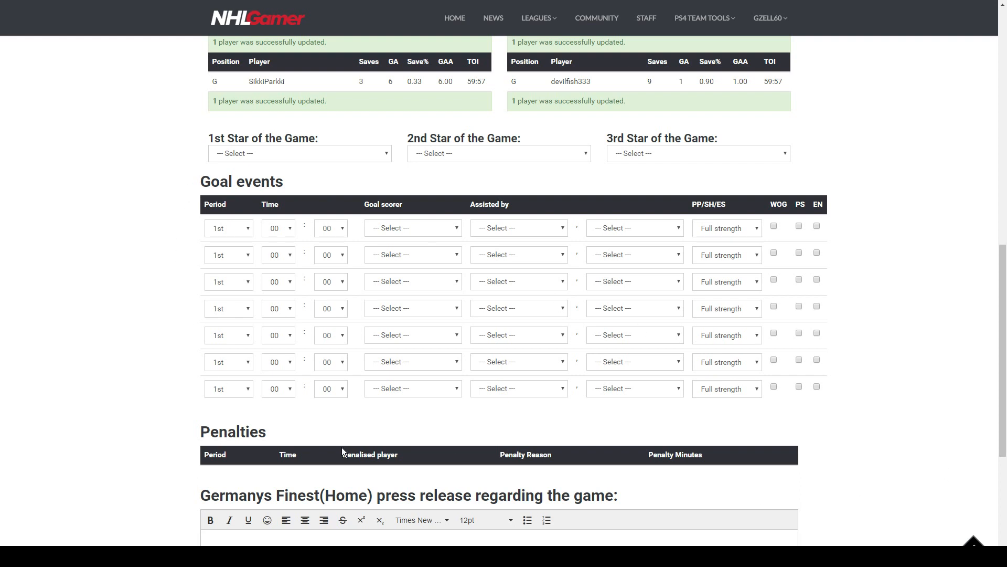
scroll(924, 462, down, 3)
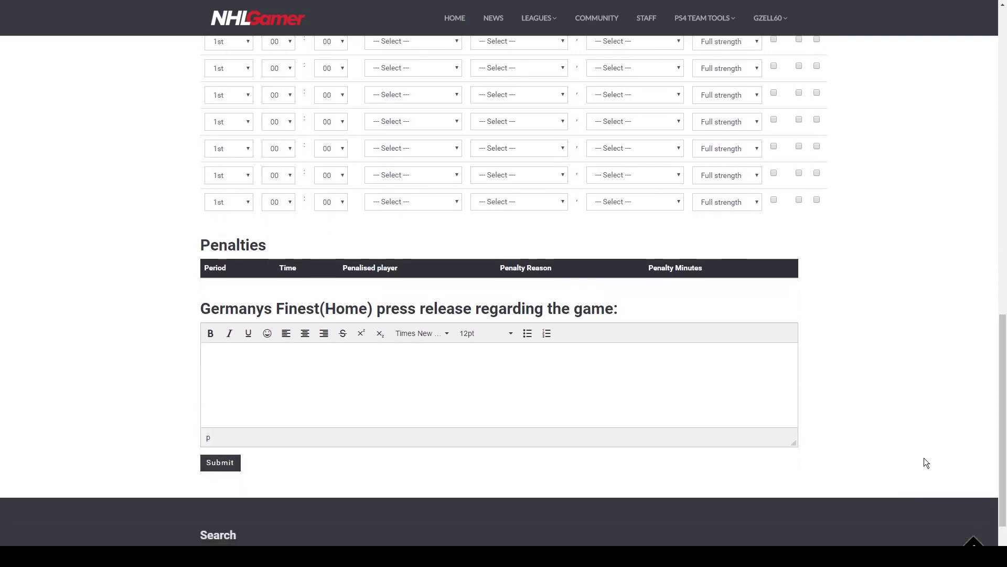
scroll(924, 462, up, 13)
scroll(921, 451, up, 1)
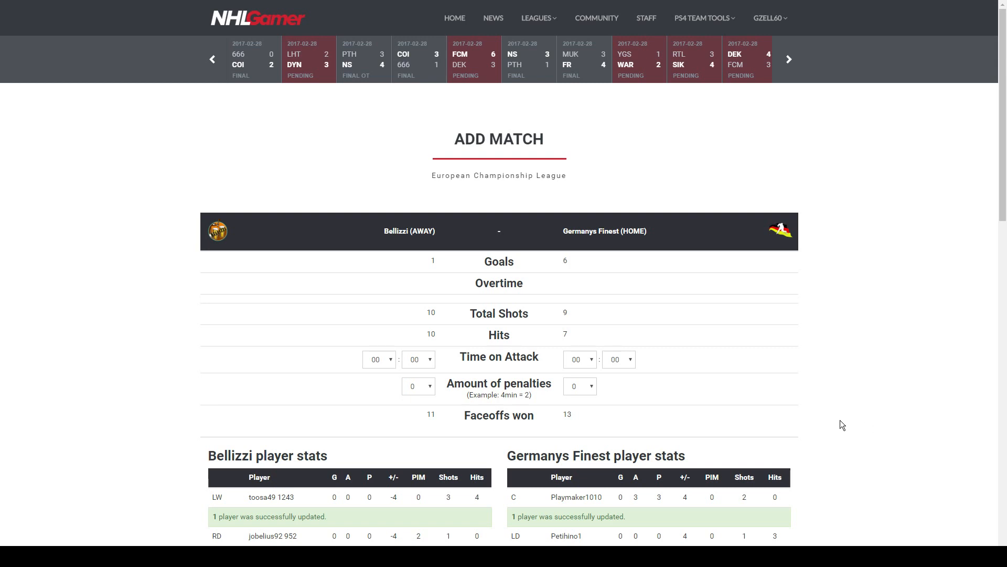
Step: Set Bellizzi's Time on Attack to 03:54
click(379, 363)
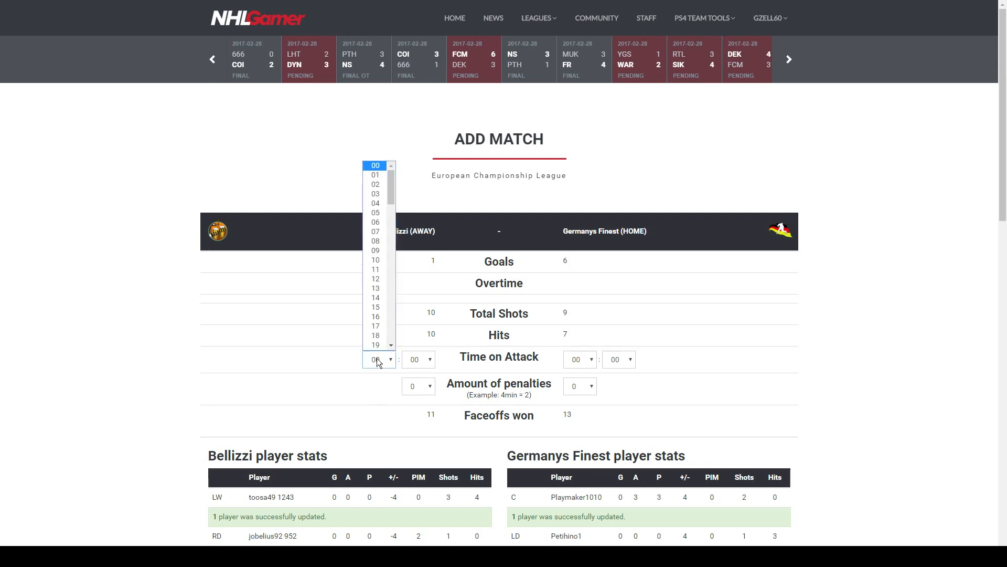
click(375, 194)
click(414, 362)
scroll(415, 323, down, 7)
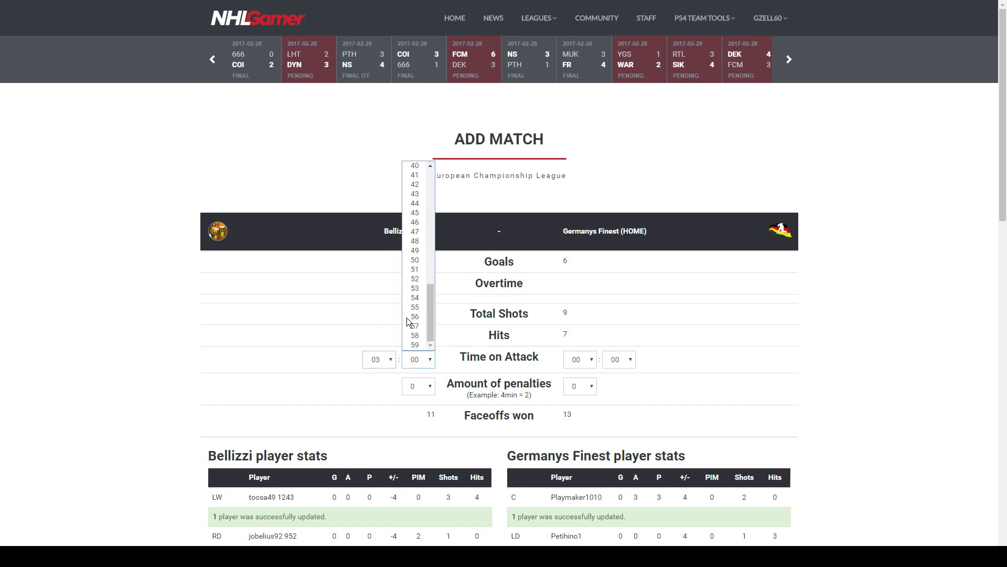
click(415, 304)
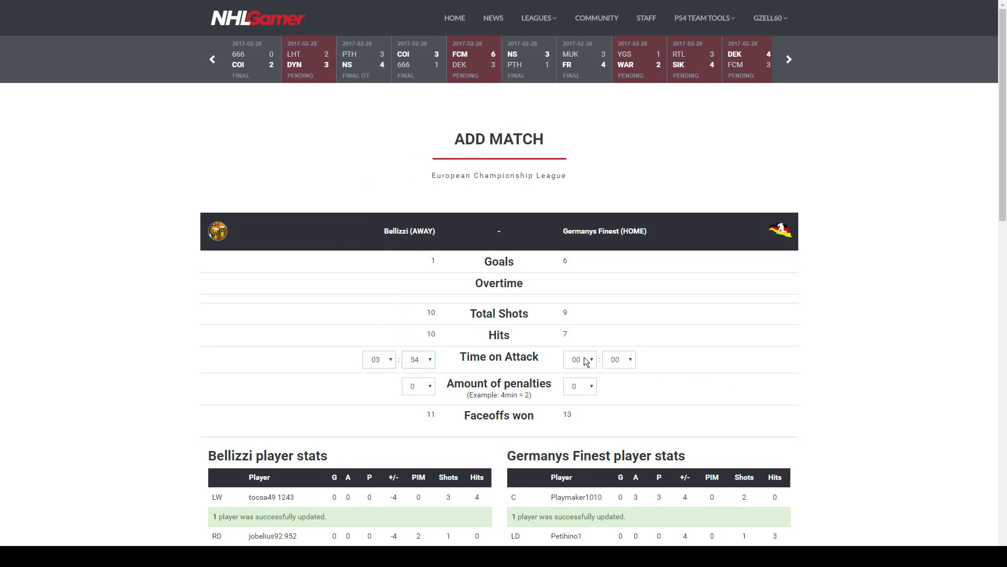
Step: Set Germanys Finest's Time on Attack to 07:54
click(582, 360)
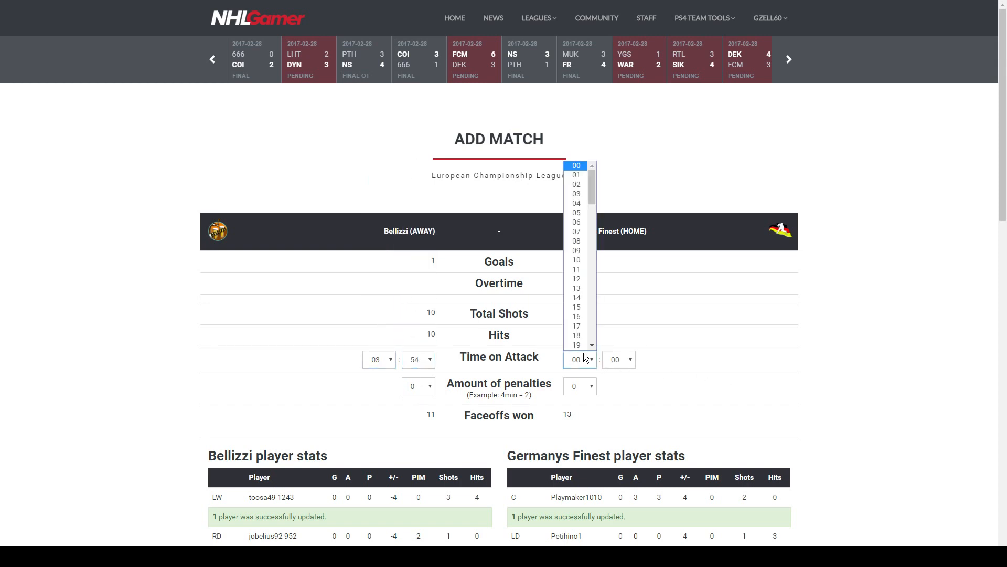
click(578, 230)
click(619, 362)
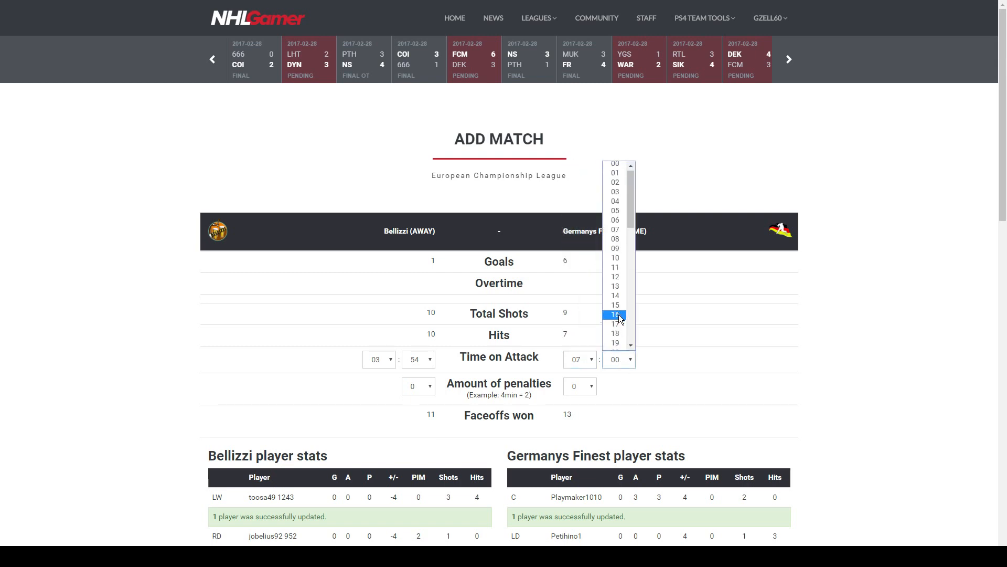
scroll(618, 310, down, 7)
click(617, 300)
Step: Set the amount of penalties to 1 for both Bellizzi and Germanys Finest
scroll(755, 365, down, 1)
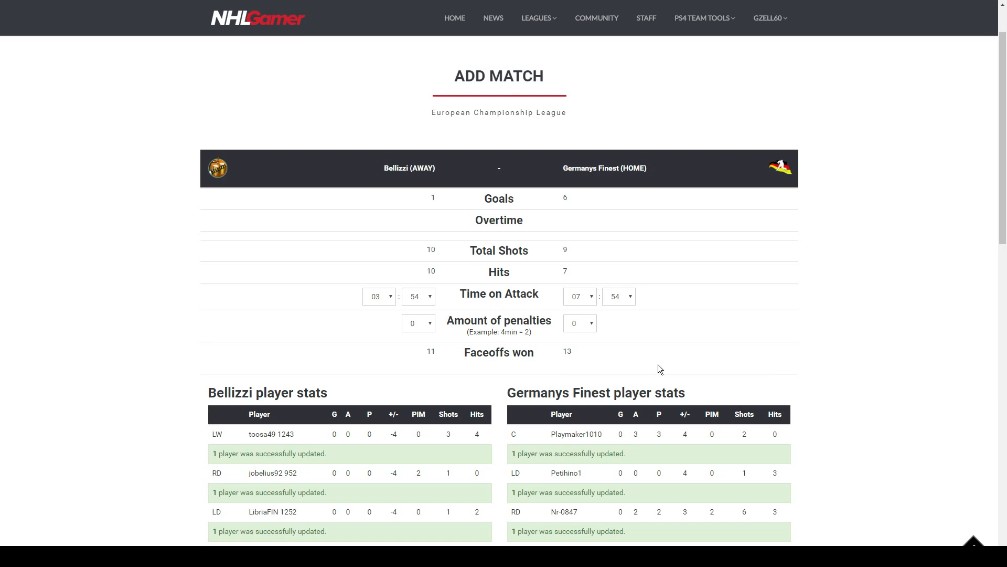
click(420, 322)
click(420, 345)
click(580, 324)
click(582, 344)
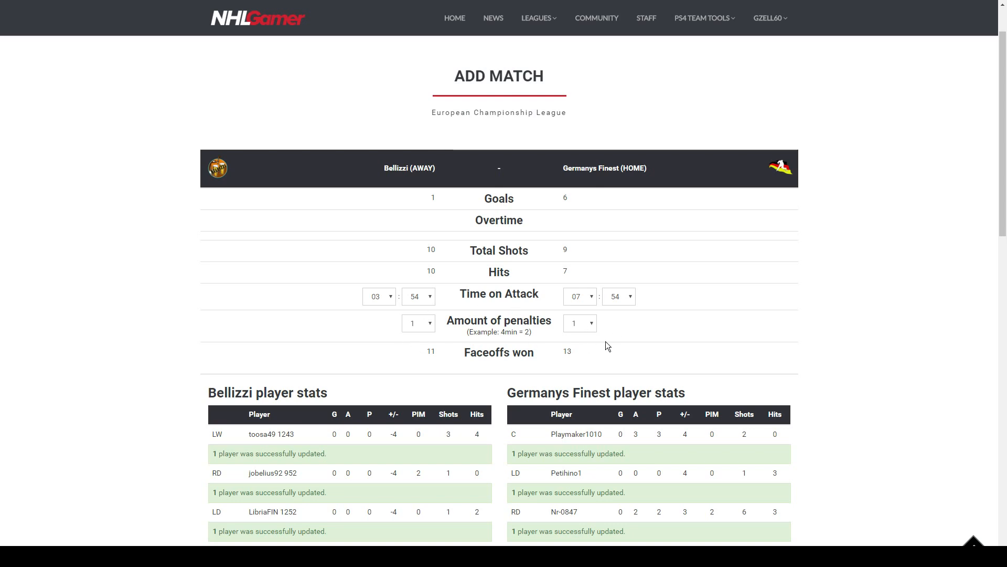
Step: Try 3 penalties for Germanys Finest to compare the rows in the Penalties table, and reset the amount
scroll(960, 349, down, 14)
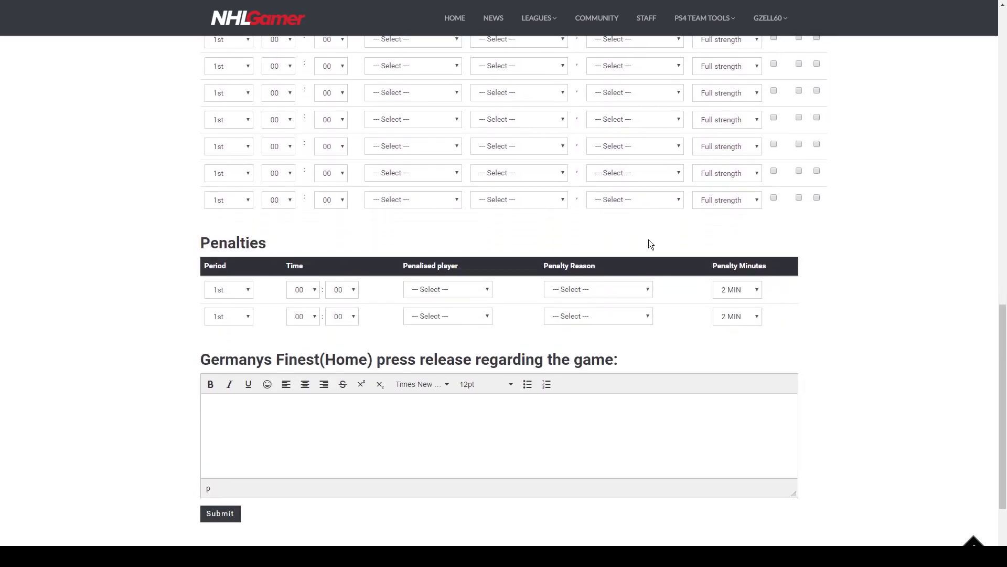
scroll(897, 353, up, 13)
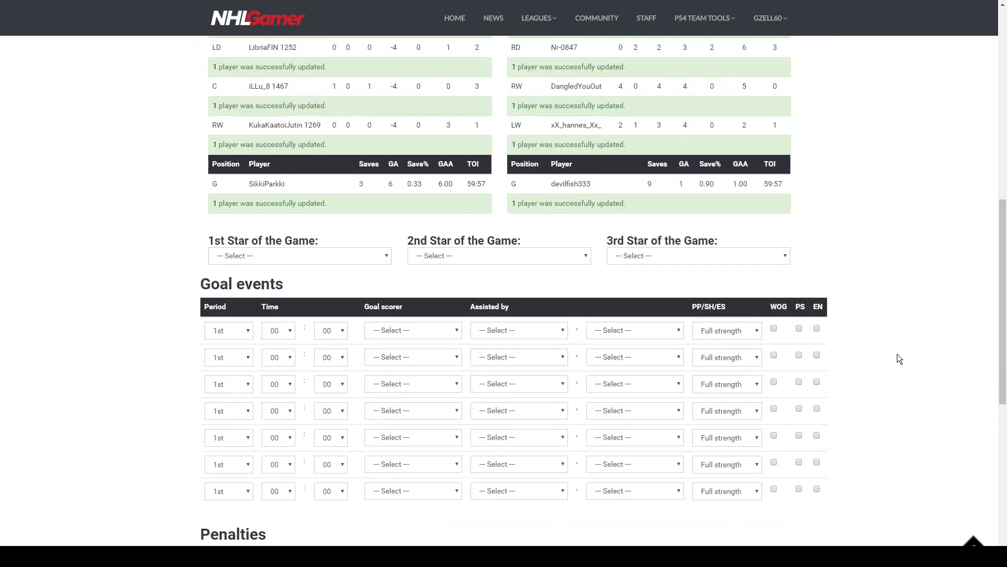
click(579, 260)
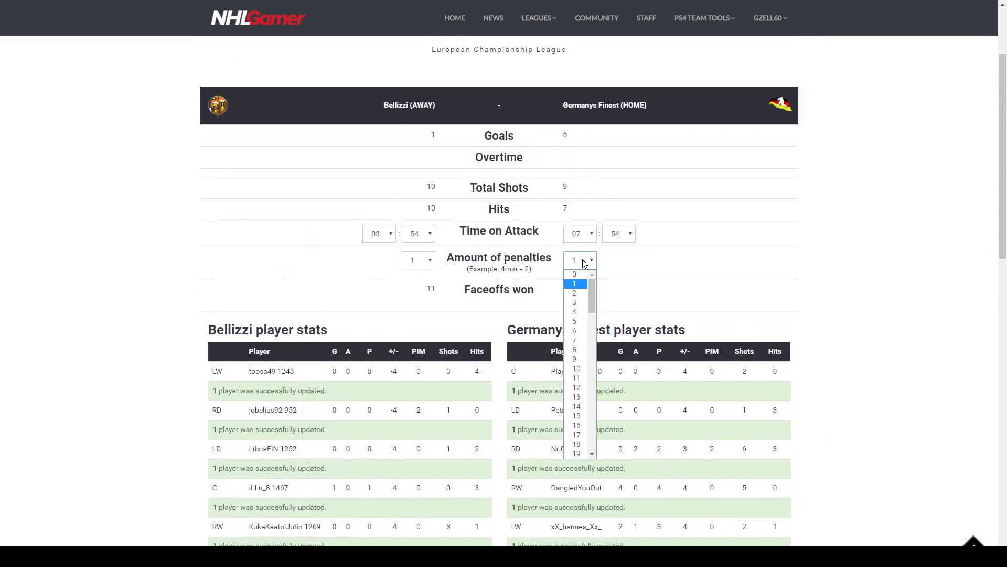
click(577, 303)
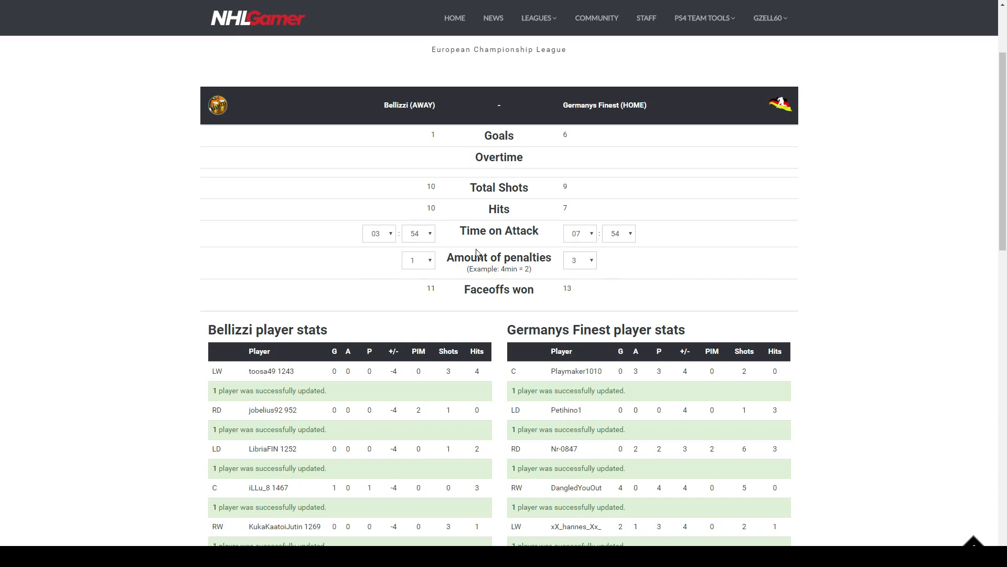
scroll(860, 319, down, 10)
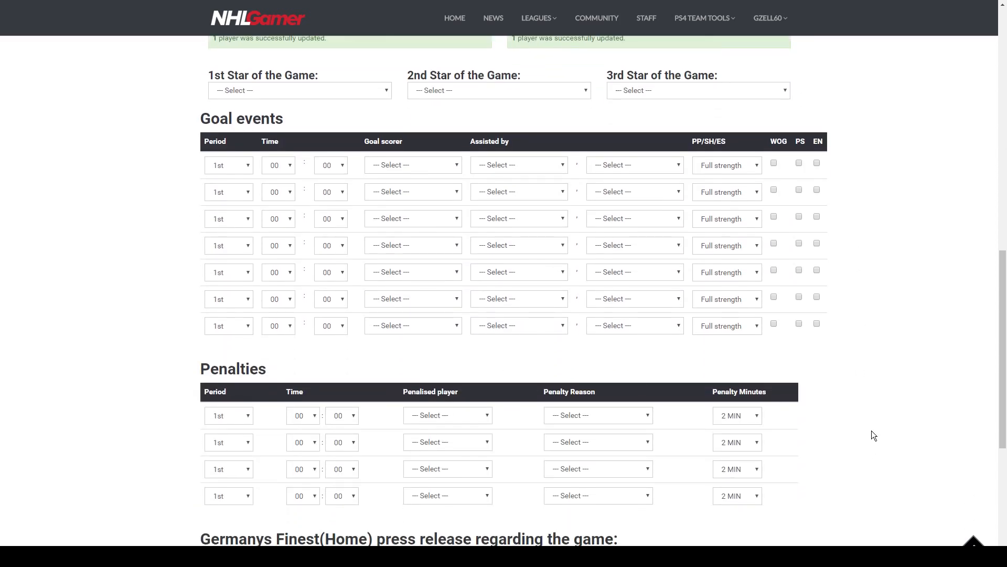
scroll(872, 431, up, 10)
click(578, 265)
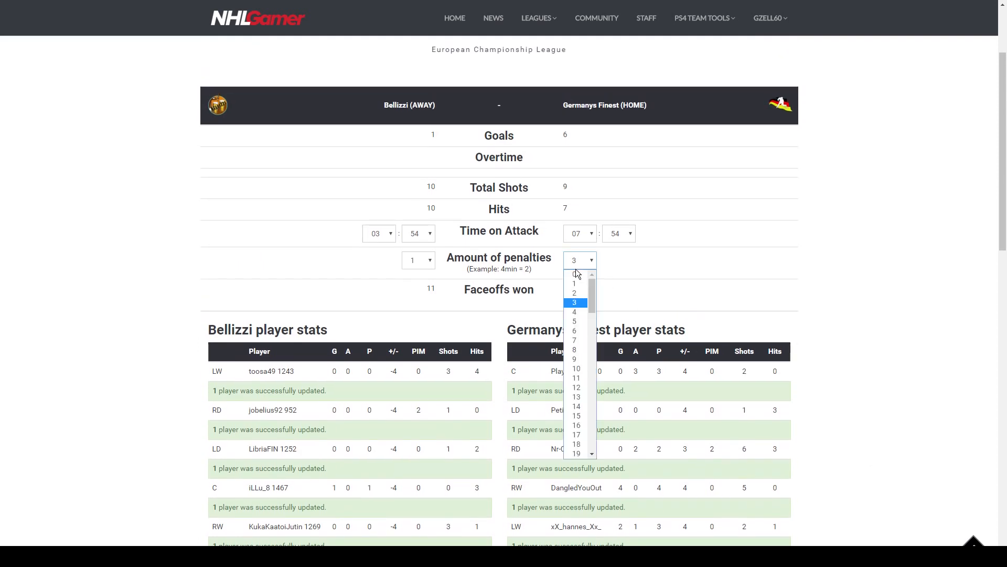
click(577, 275)
Step: Select the three Stars of the Game from Germanys Finest: the four-goal scorer 1st, the two-goal scorer 2nd and an assisting teammate 3rd
scroll(885, 307, down, 1)
scroll(886, 311, down, 5)
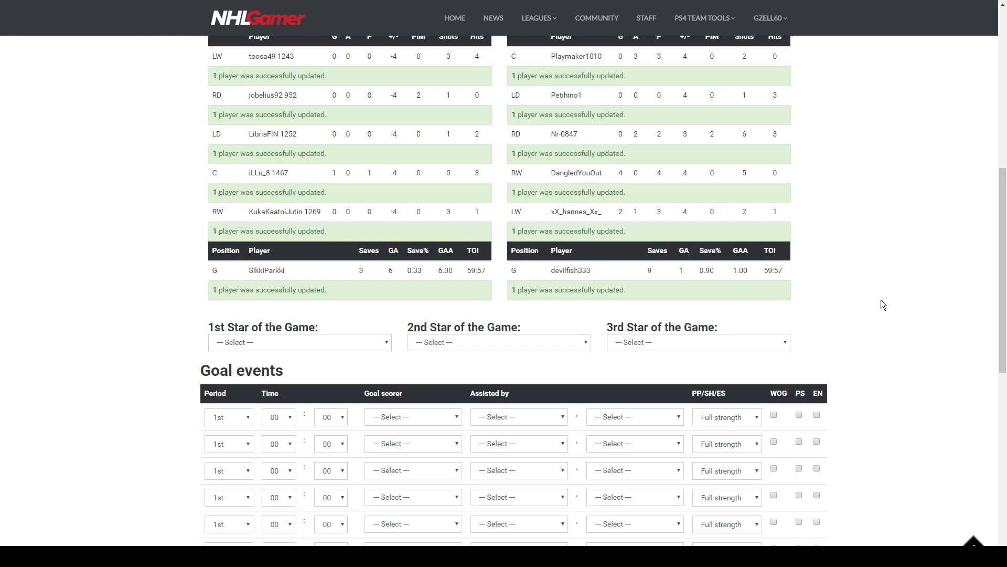
click(382, 346)
click(326, 373)
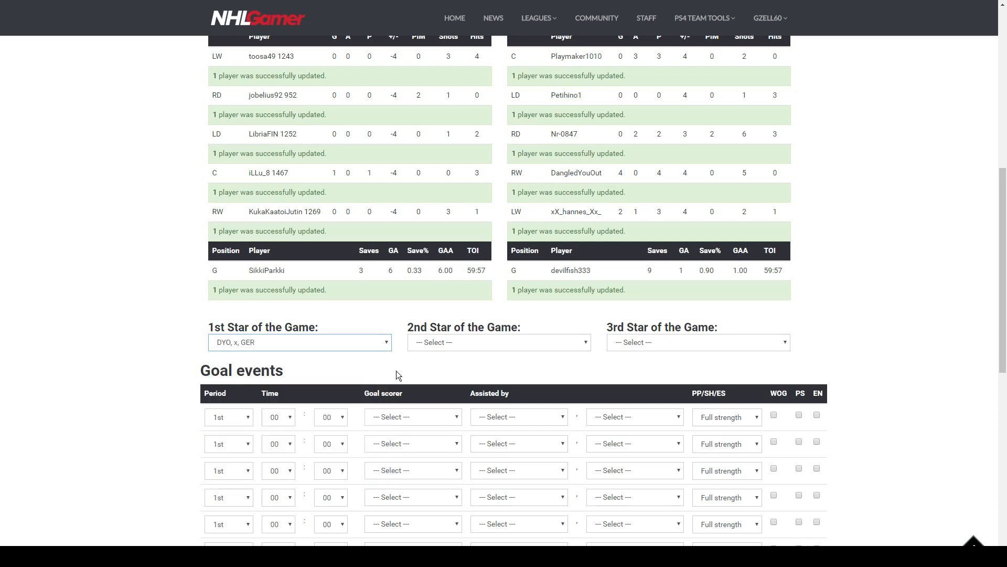
click(449, 342)
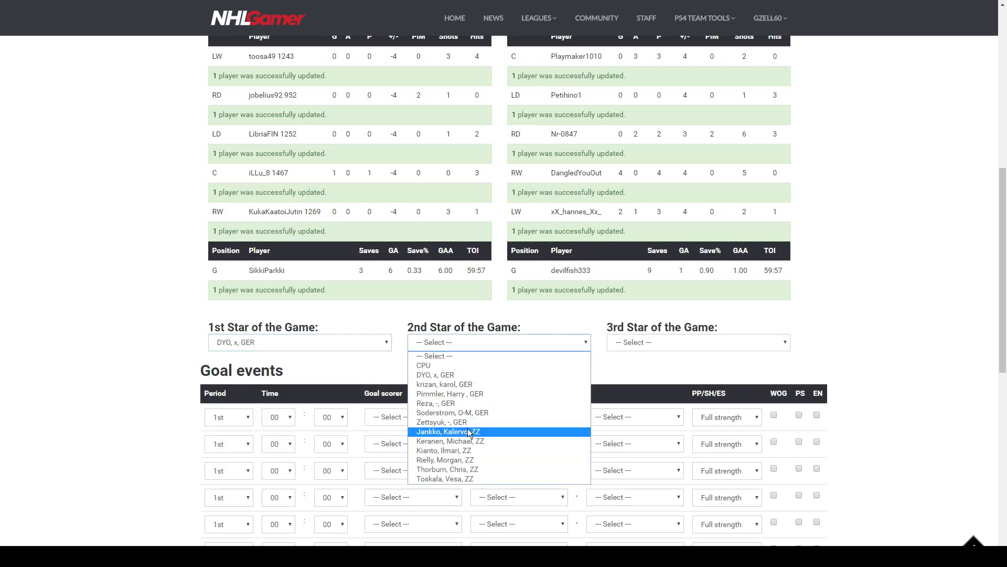
click(485, 413)
click(658, 341)
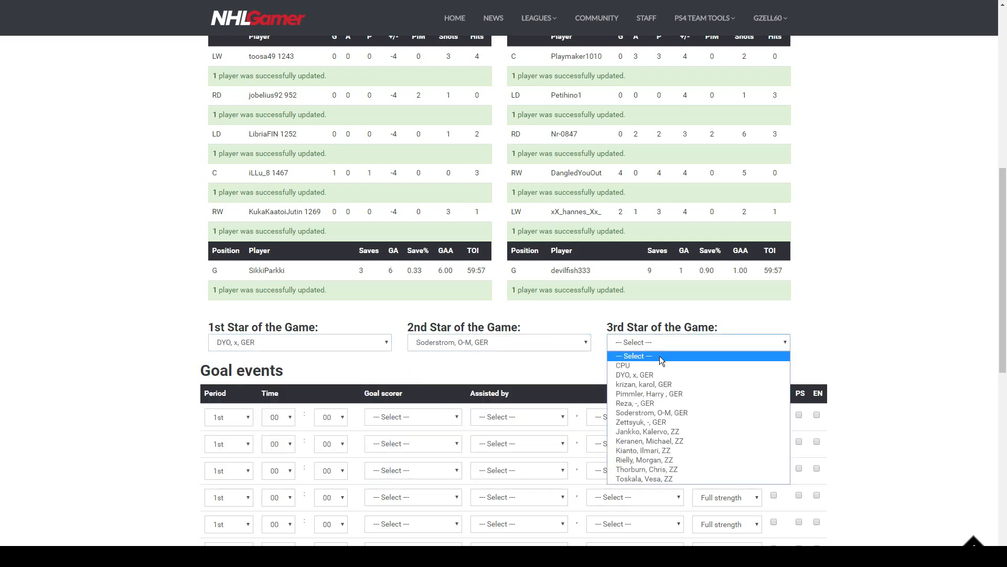
click(665, 423)
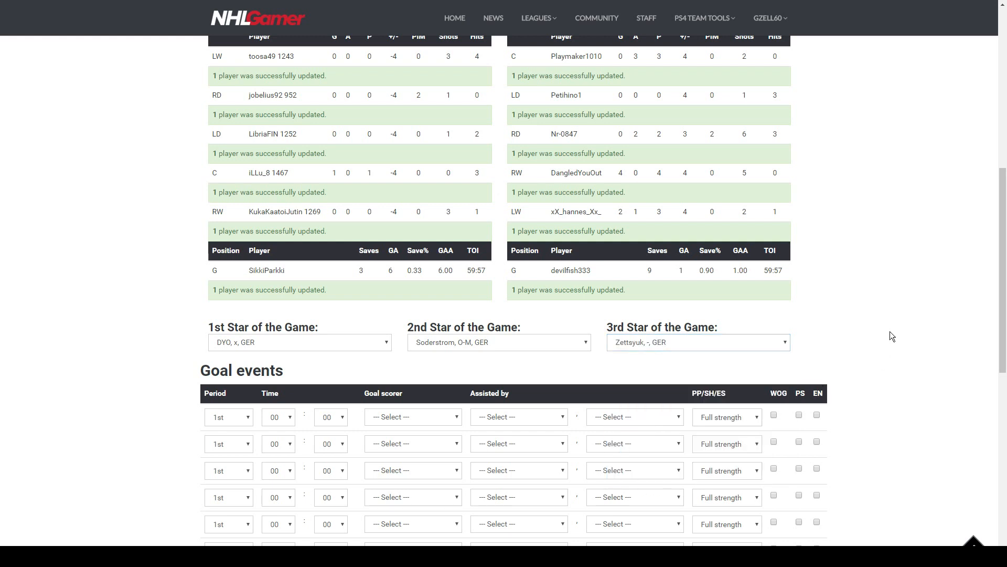
Step: Set the time of the first goal event to 02:31
scroll(896, 359, down, 4)
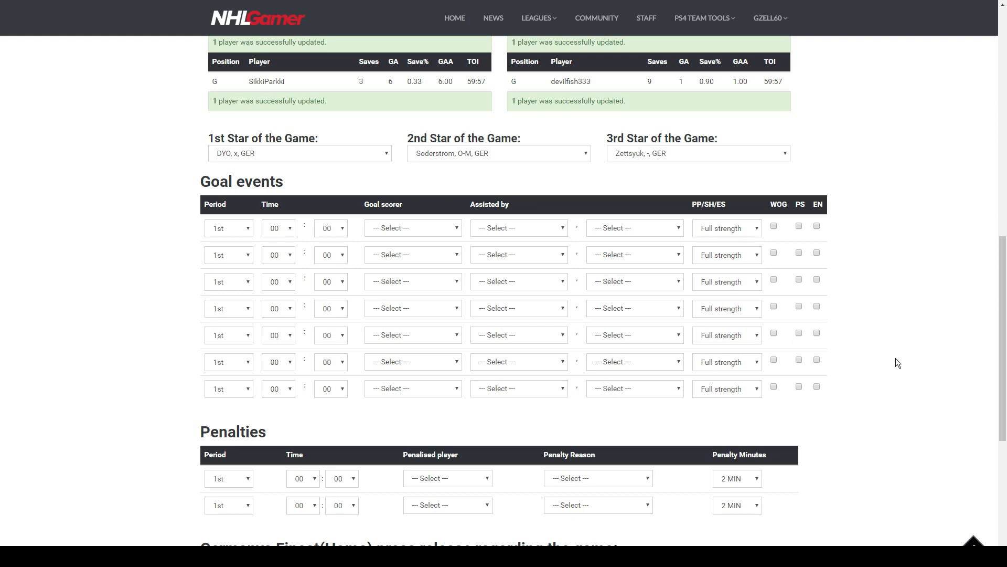
scroll(896, 358, up, 13)
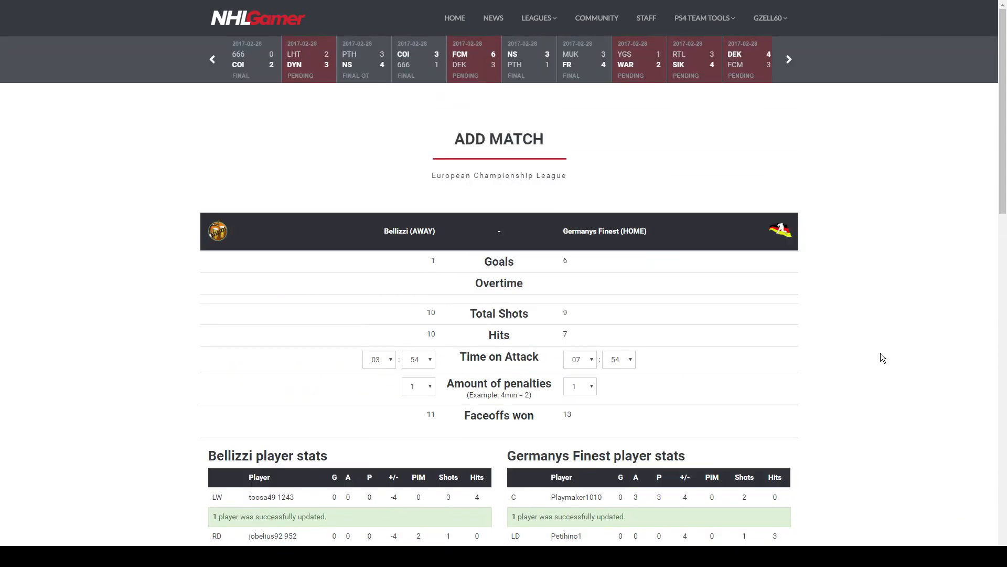
scroll(880, 352, down, 1)
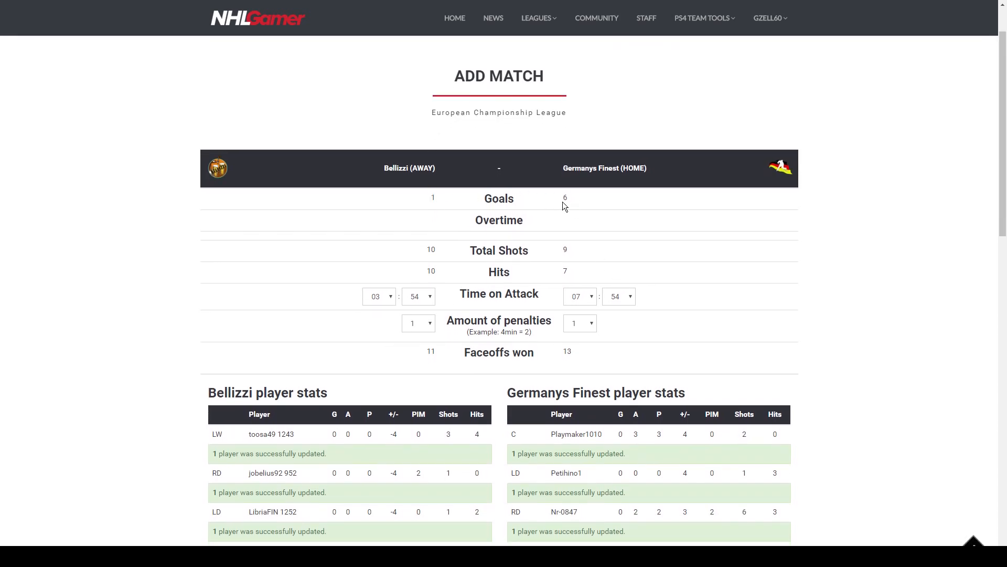
scroll(849, 252, down, 10)
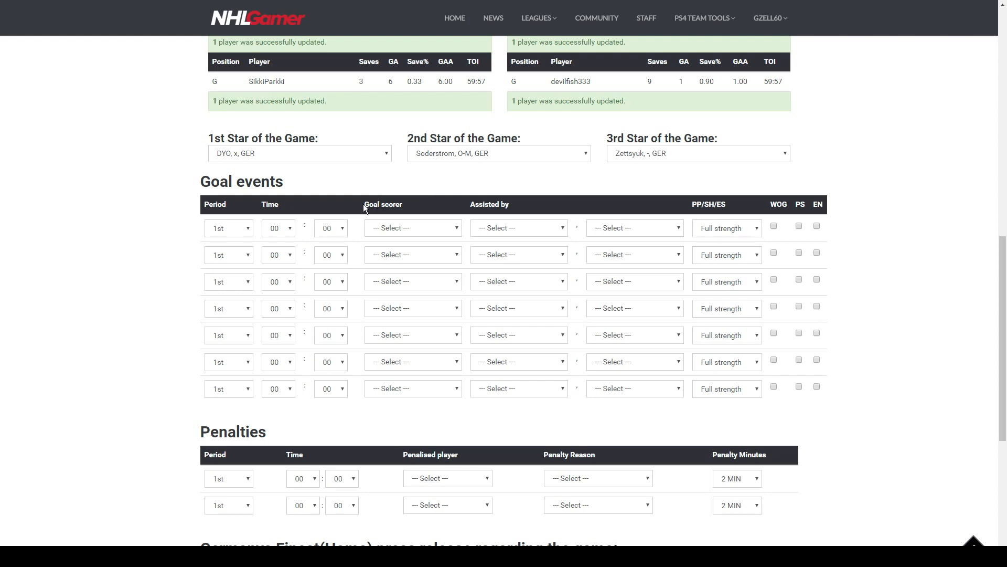
click(291, 231)
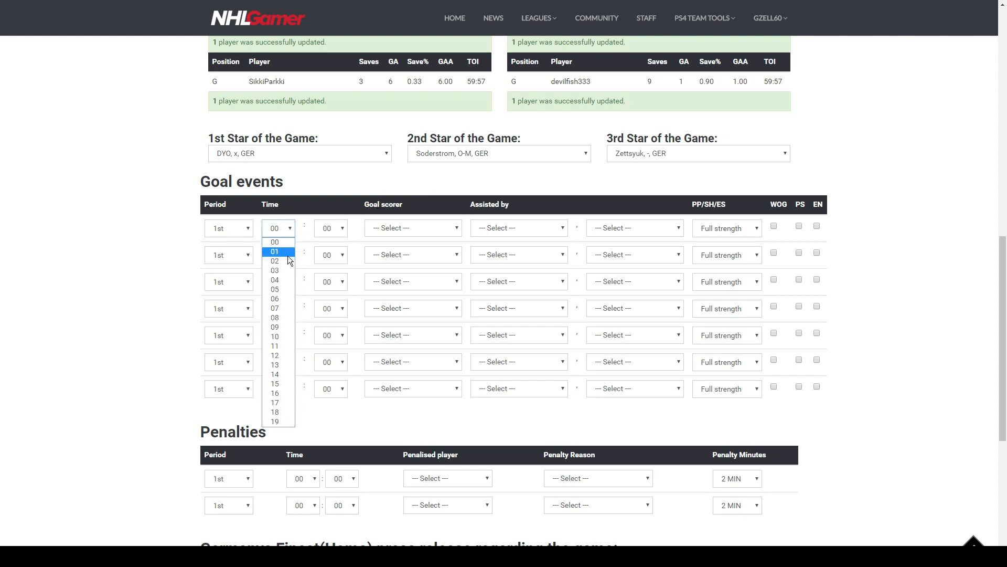
click(287, 256)
click(326, 229)
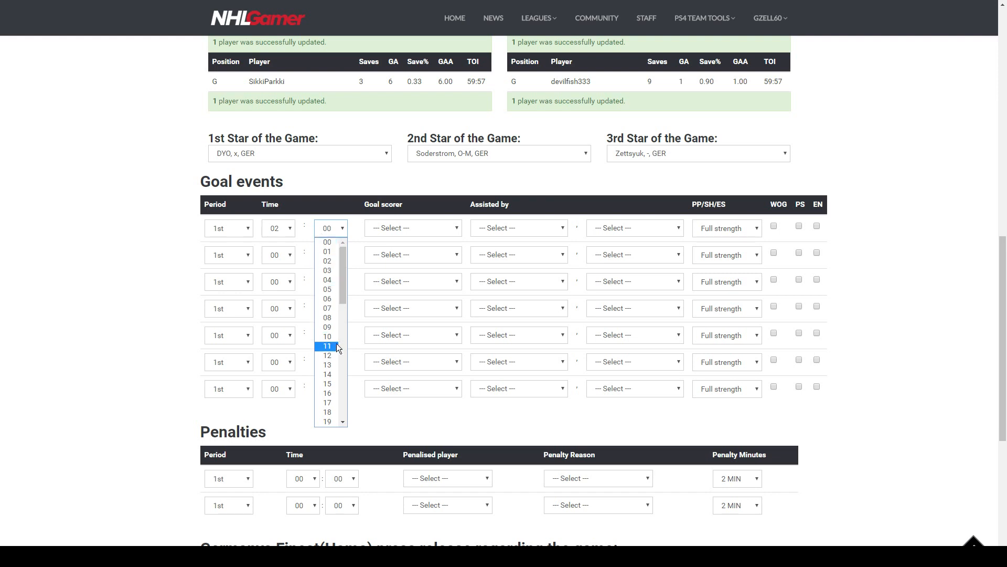
scroll(332, 361, down, 5)
scroll(331, 362, down, 1)
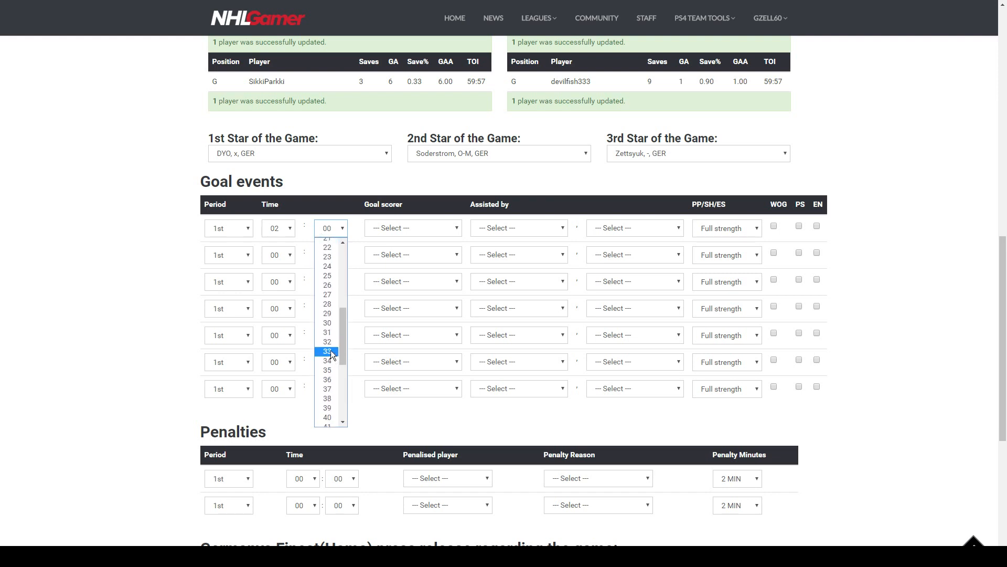
click(329, 332)
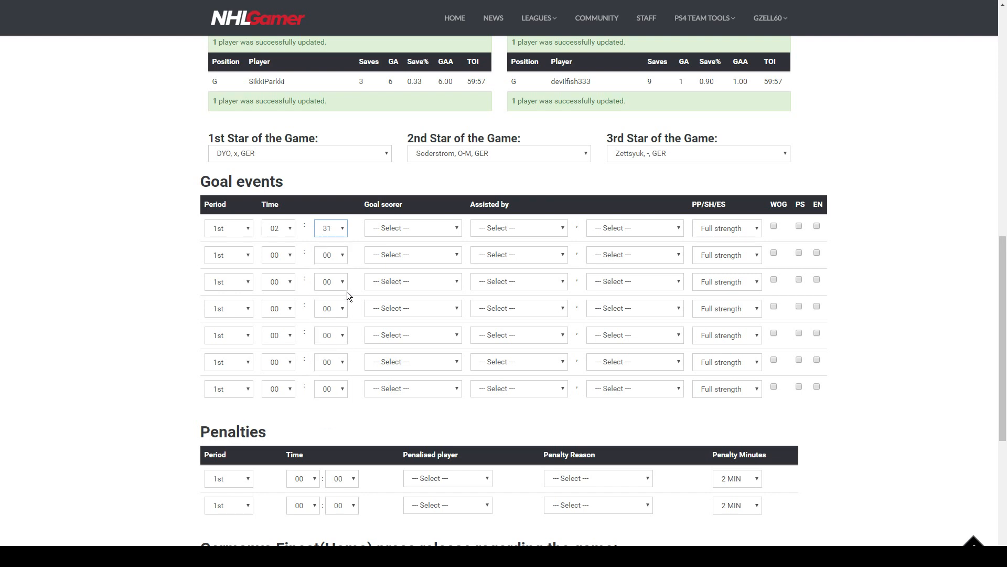
Step: Complete the first goal event with the 1st Star as scorer, the 3rd Star as first assist, and Short-handed as the strength
click(430, 230)
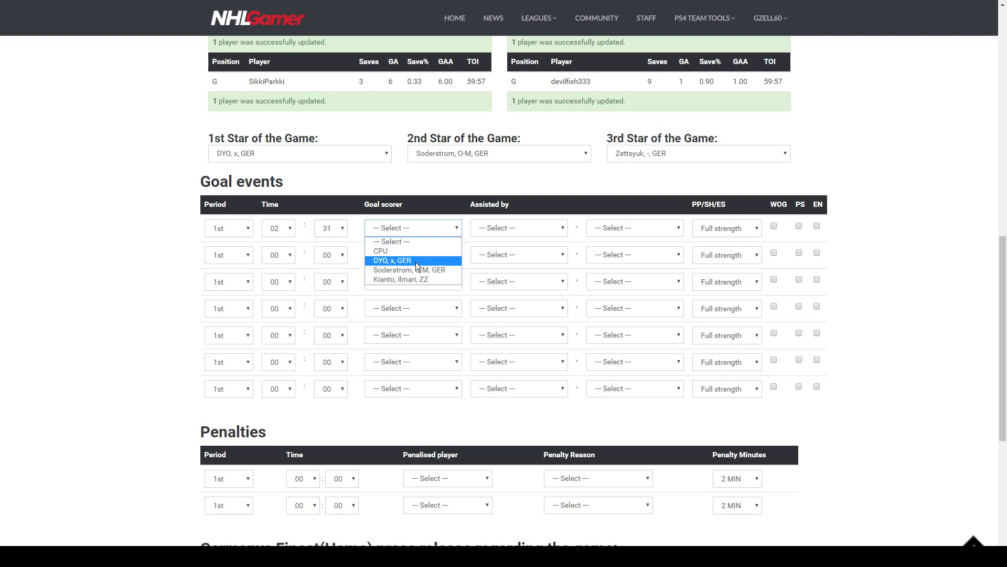
click(416, 261)
click(521, 229)
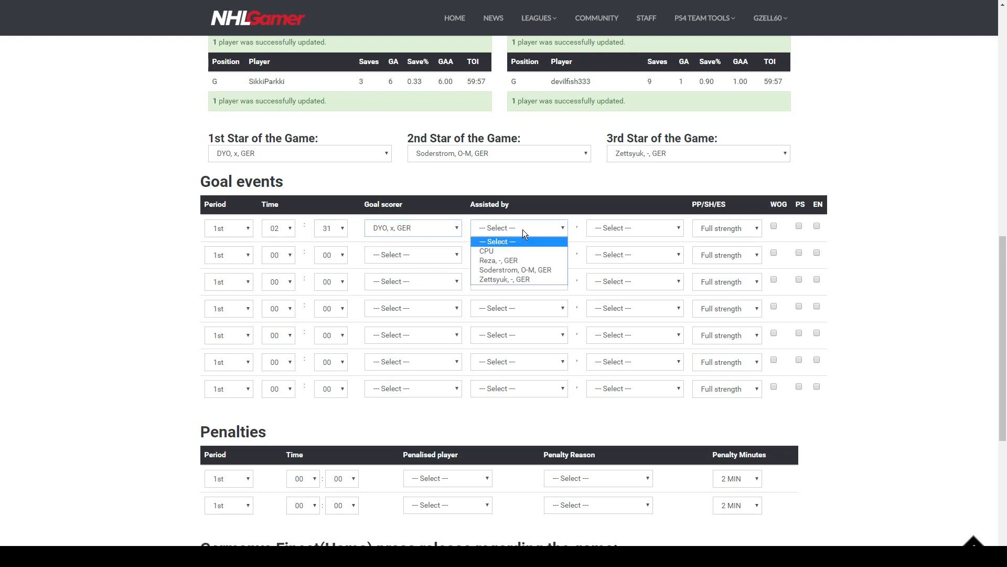
click(518, 280)
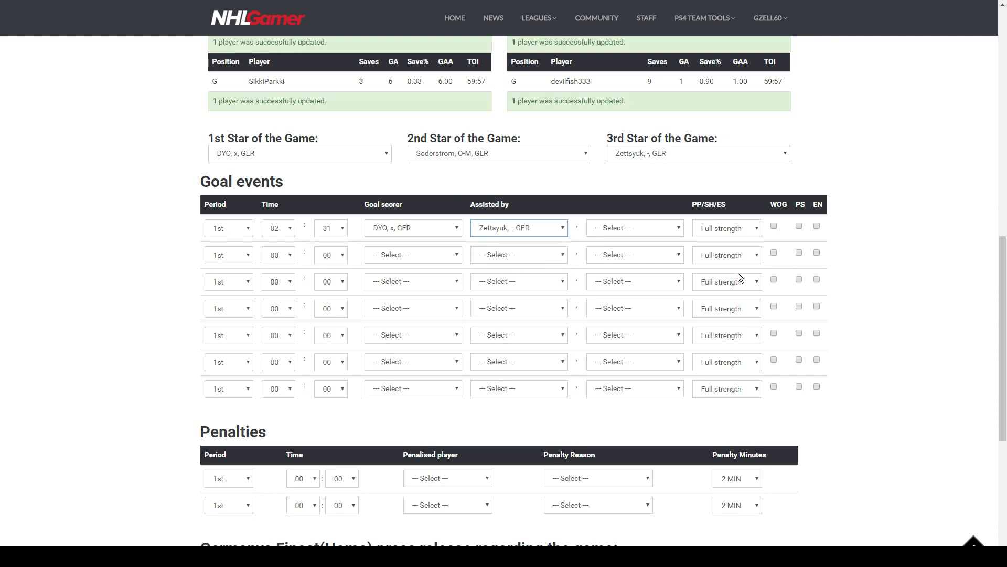
click(738, 229)
click(751, 260)
Step: Keep the second goal event in the 1st period and set its time to 18:44
click(234, 260)
click(233, 266)
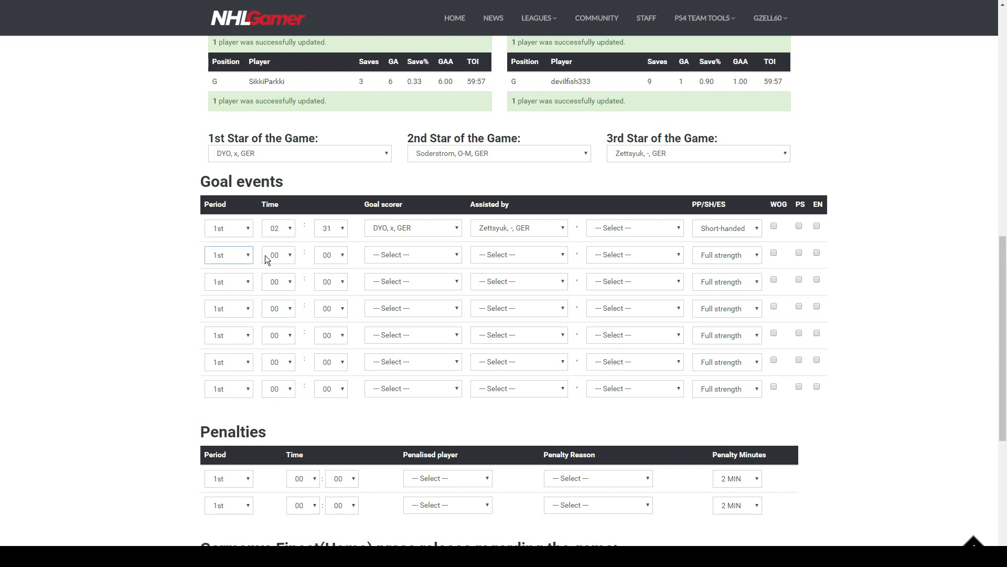
click(266, 255)
click(279, 441)
click(341, 257)
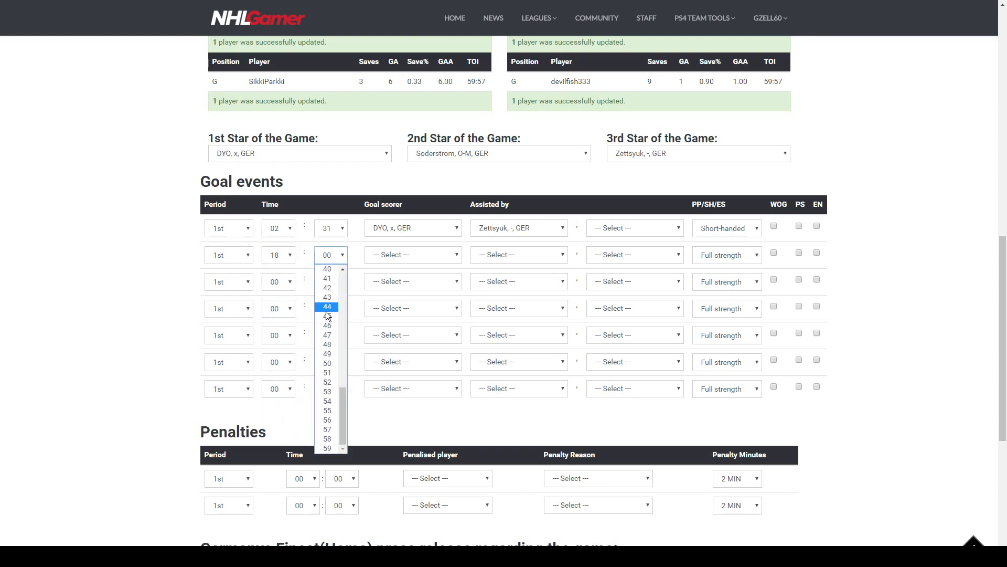
click(329, 314)
Step: Credit the second goal event to the 1st Star without assists and mark it as Powerplay
click(412, 255)
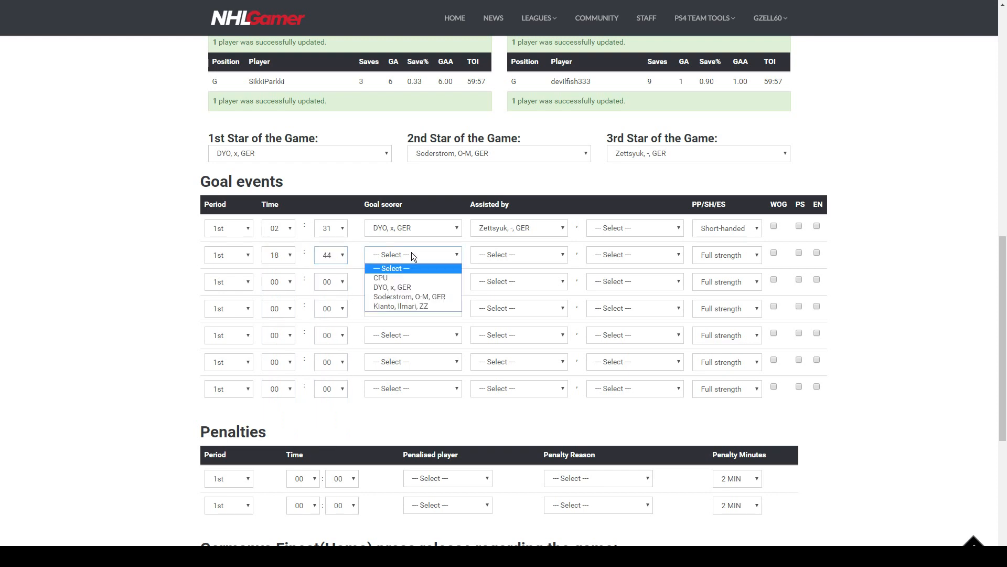
click(404, 287)
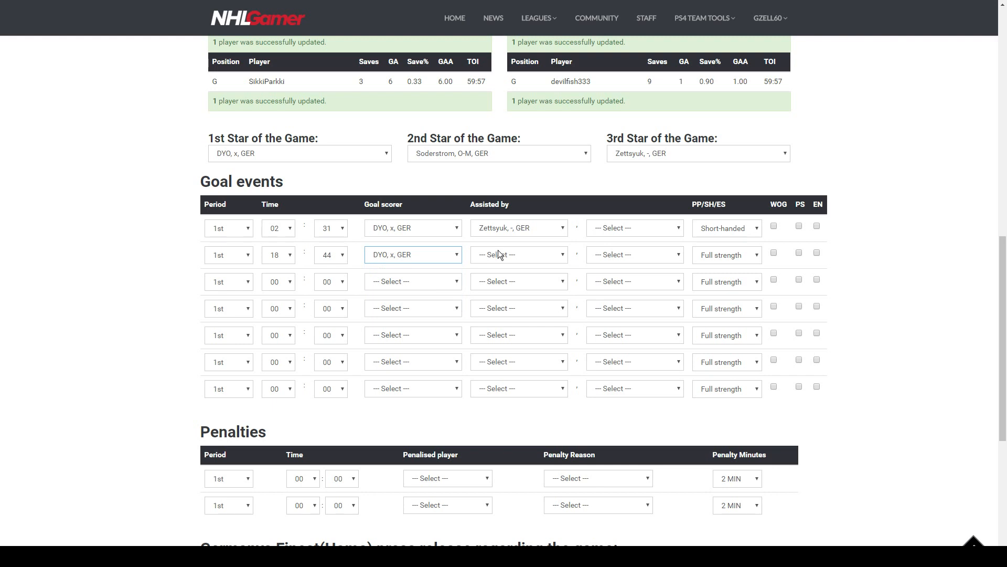
click(721, 257)
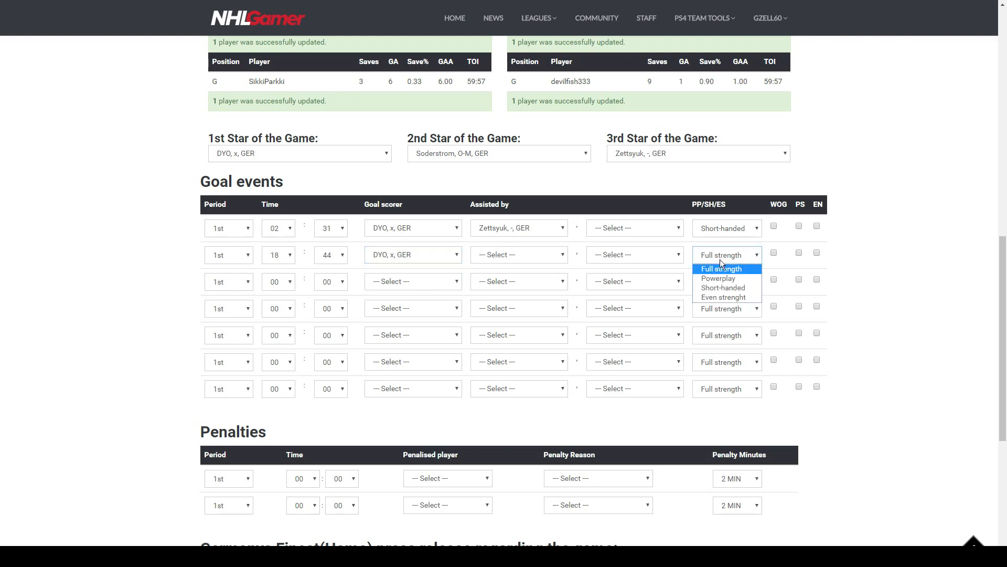
click(719, 277)
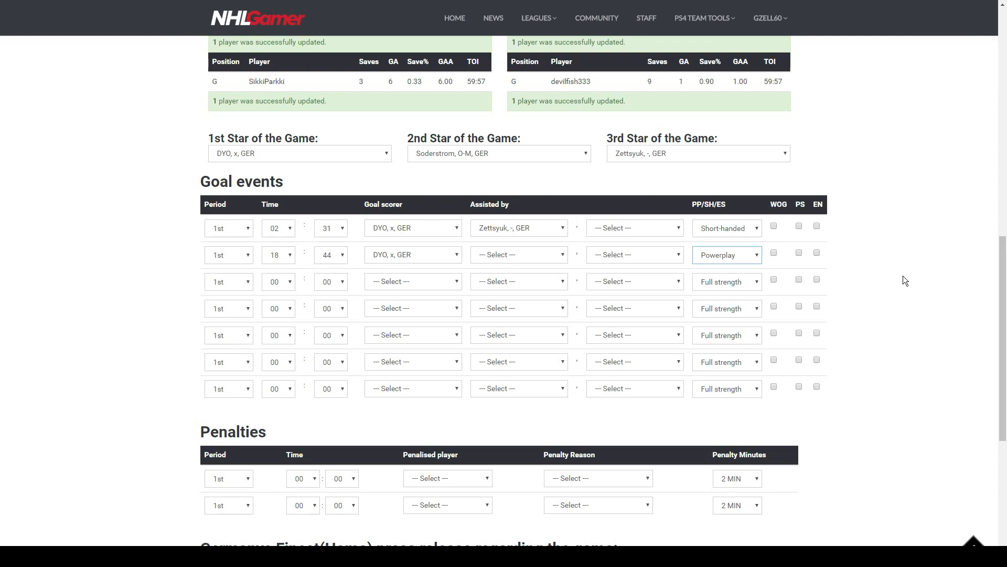
Step: Set the third goal event to the 2nd period at 11:08
click(243, 282)
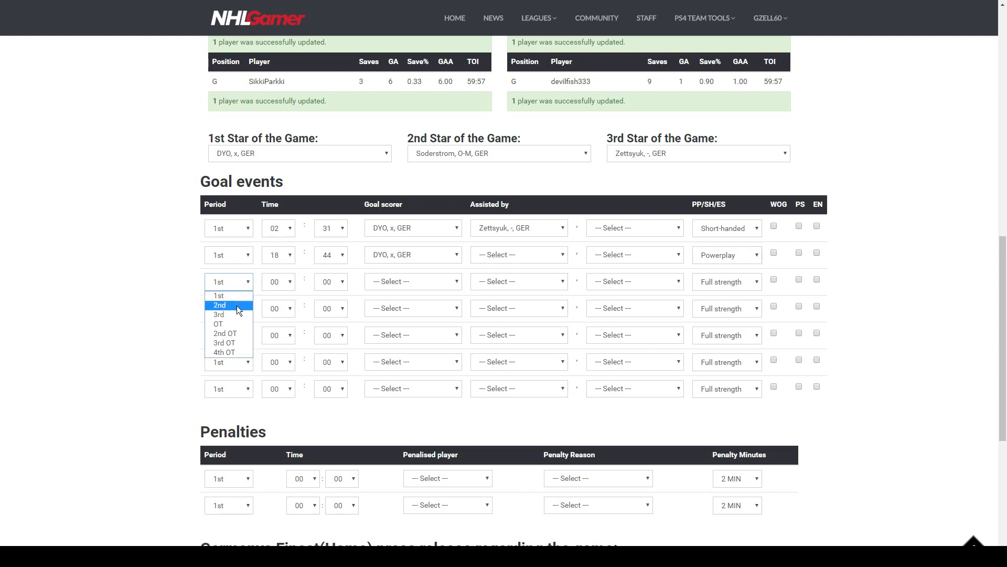
click(237, 305)
click(279, 283)
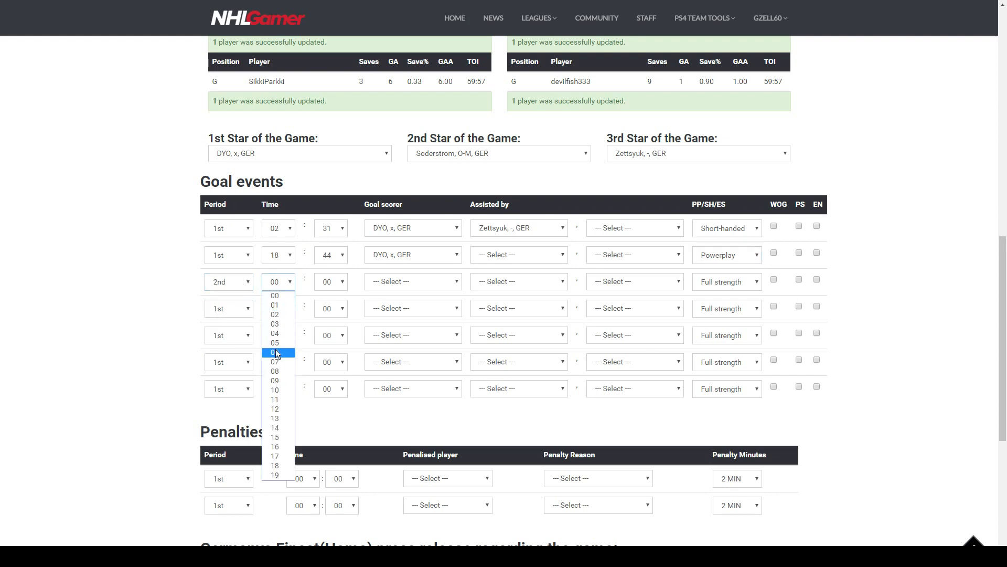
click(276, 400)
click(331, 282)
click(332, 372)
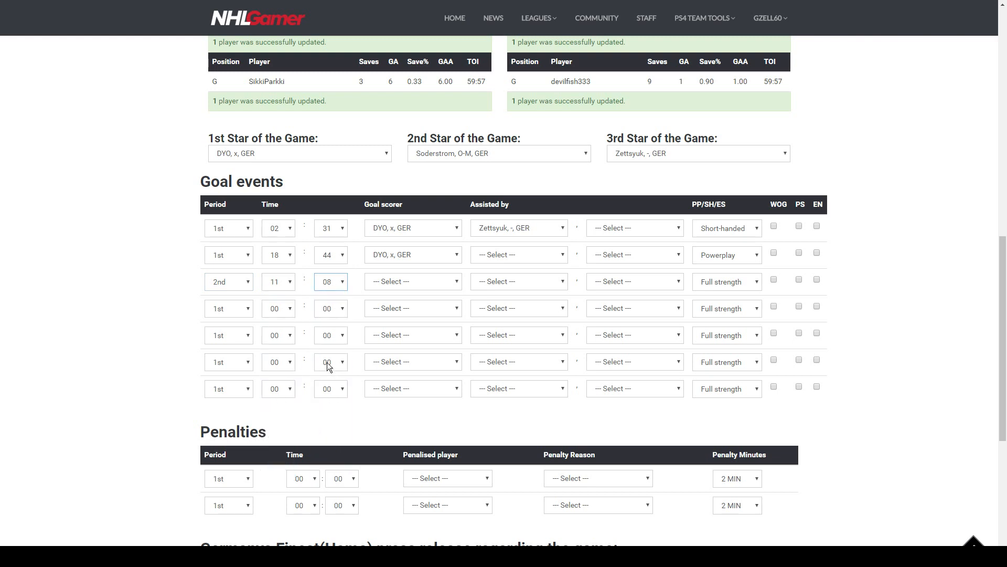
Step: Credit the third goal event to the 1st Star, with the 3rd Star as first assist and the 2nd Star as second assist
click(430, 282)
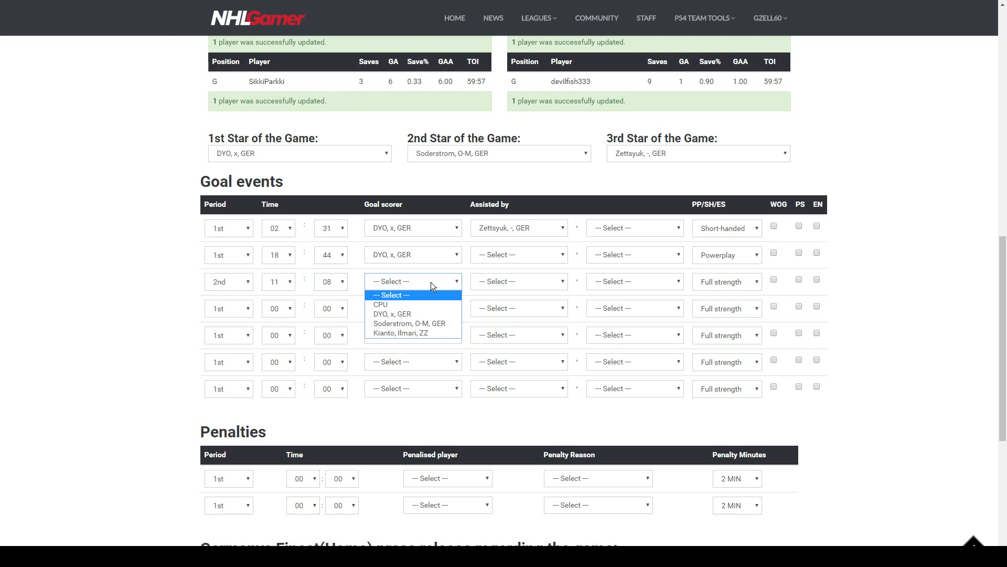
click(418, 308)
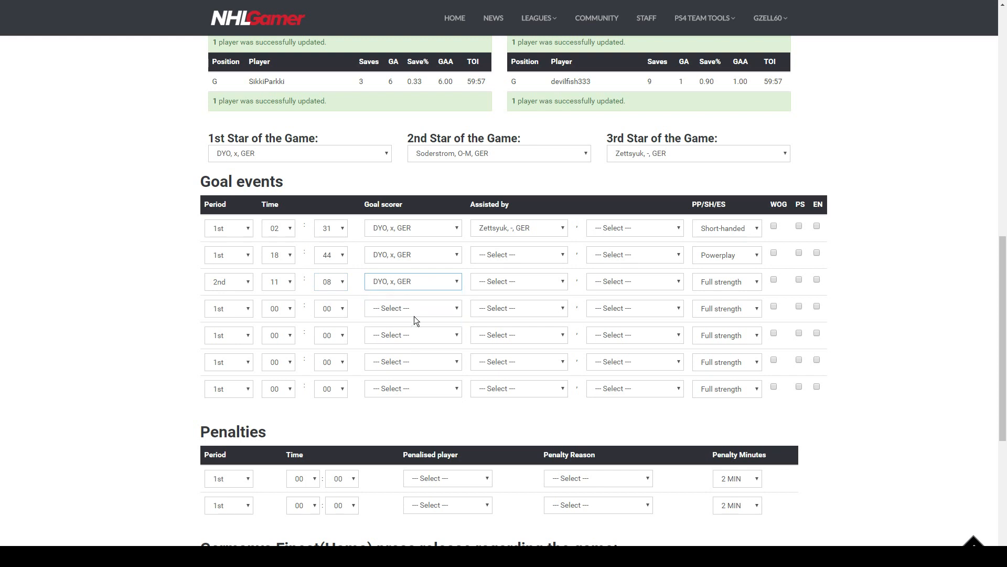
click(521, 281)
click(517, 329)
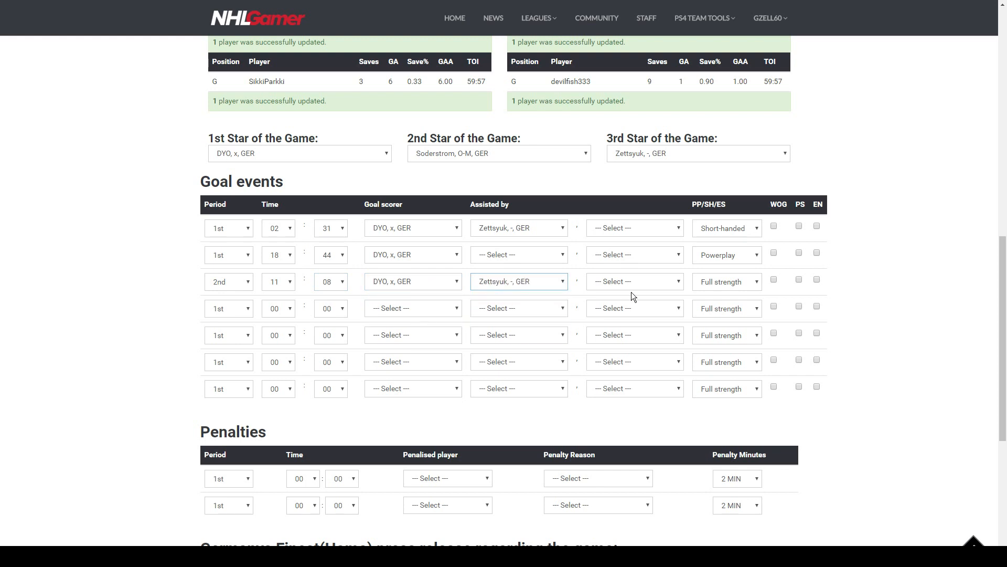
click(631, 288)
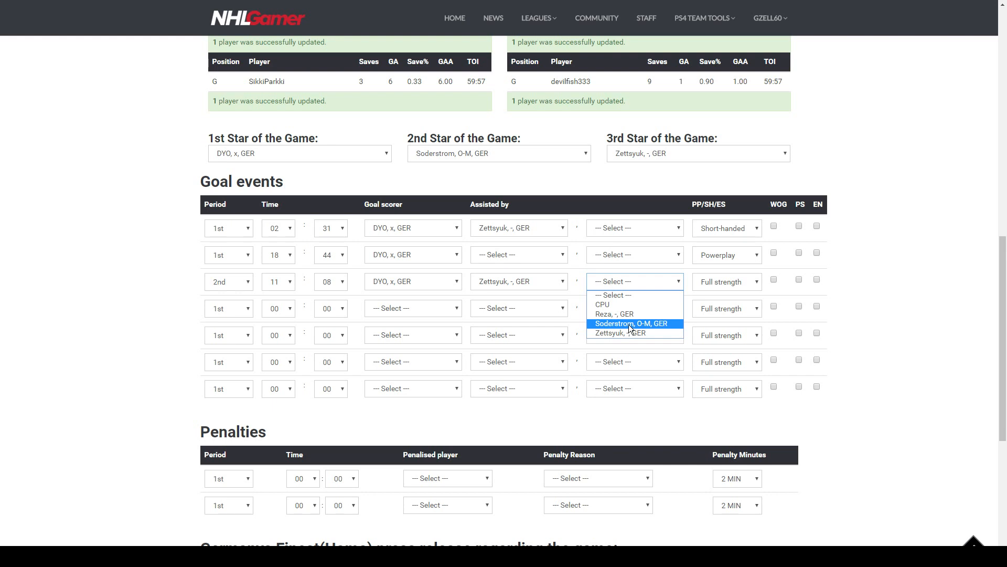
click(629, 324)
Step: Set the fourth goal event to the 2nd period at 13:39
click(224, 311)
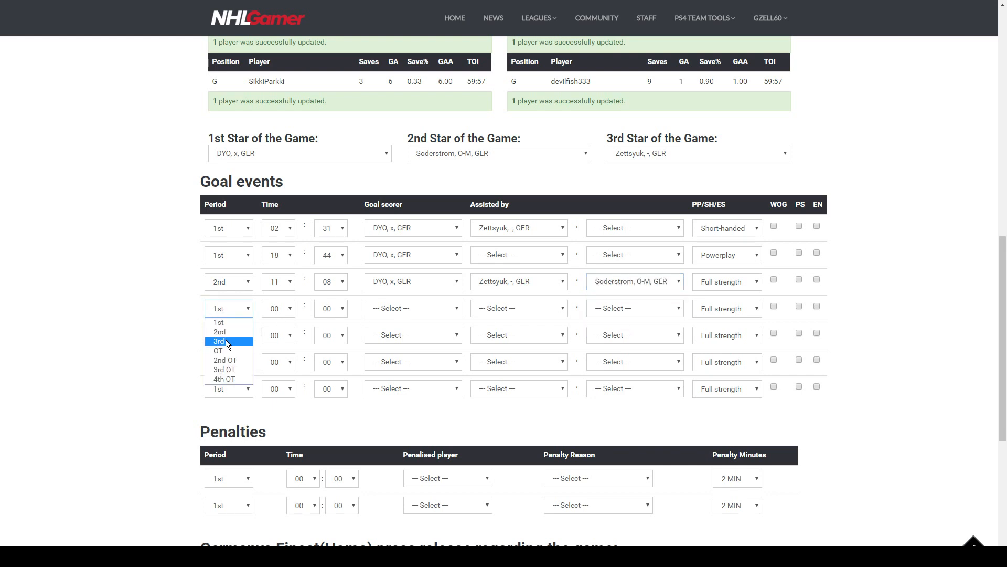
click(225, 333)
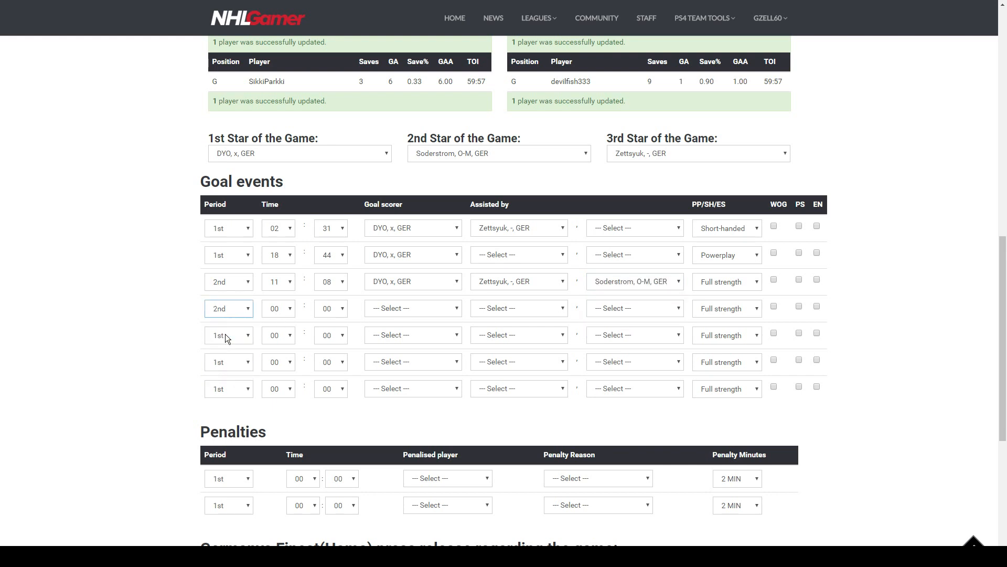
click(286, 310)
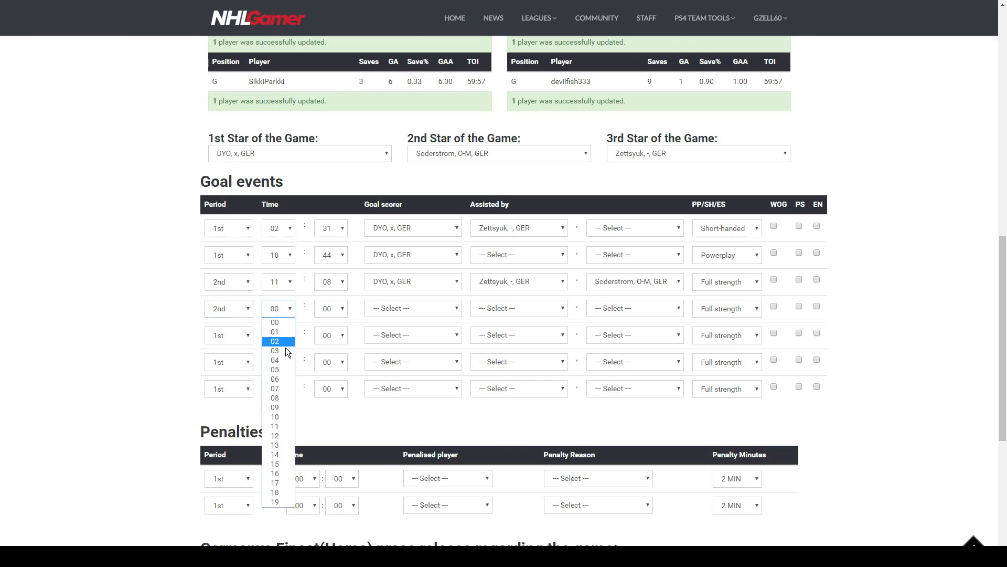
click(281, 446)
click(327, 311)
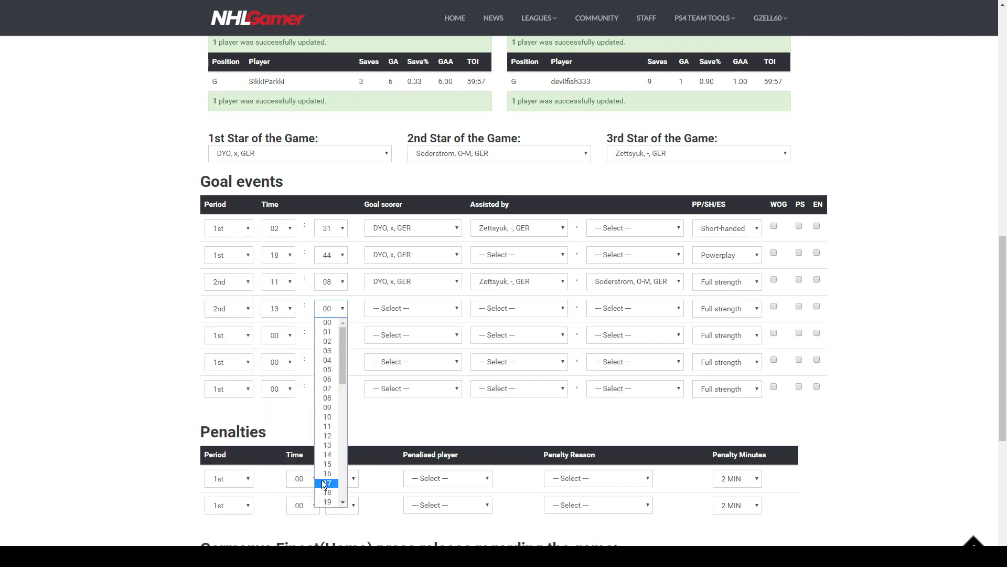
scroll(330, 472, down, 3)
scroll(330, 483, down, 1)
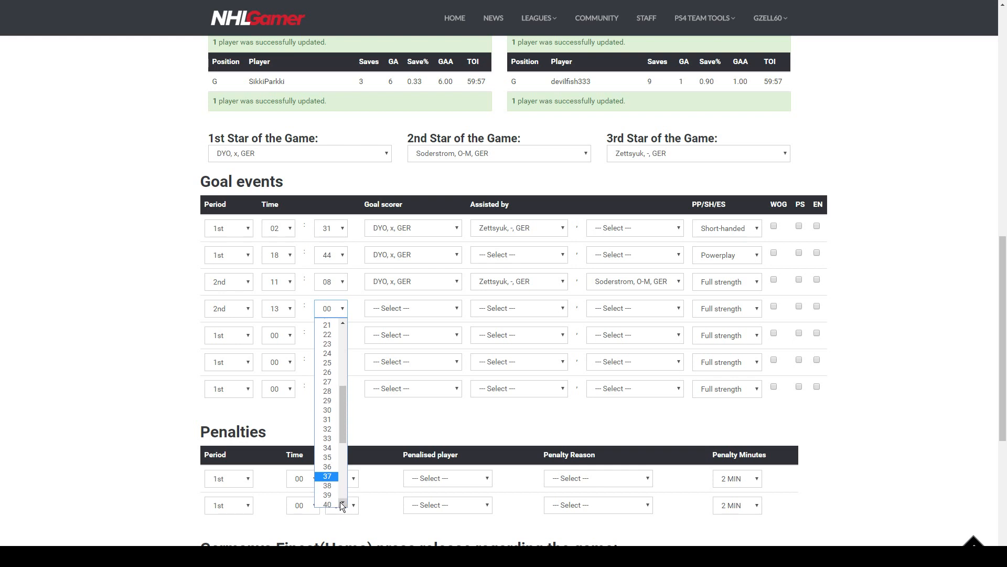
click(330, 495)
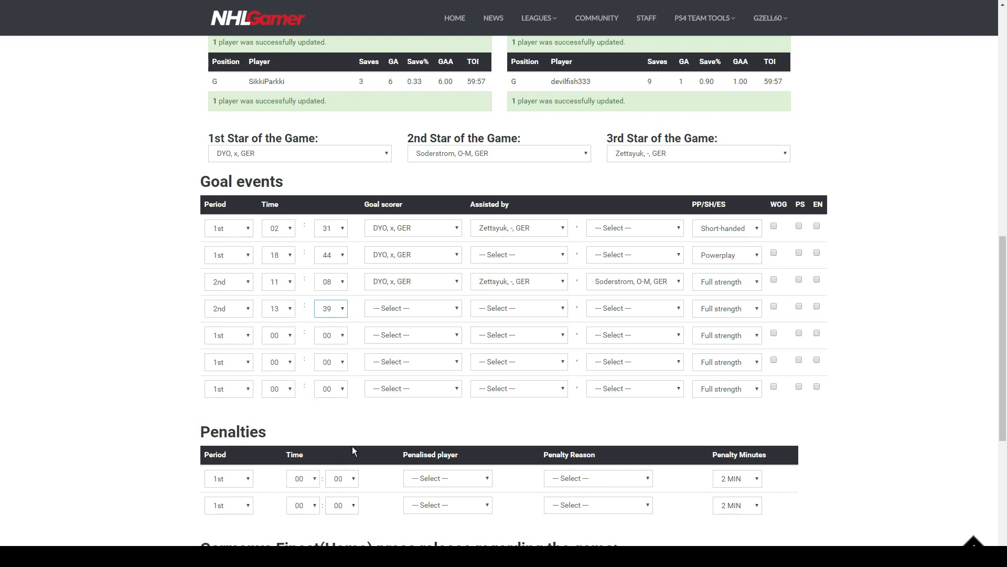
Step: Credit the fourth goal event to the 2nd Star and set the fifth goal event to the 3rd period
click(423, 307)
click(423, 347)
click(240, 336)
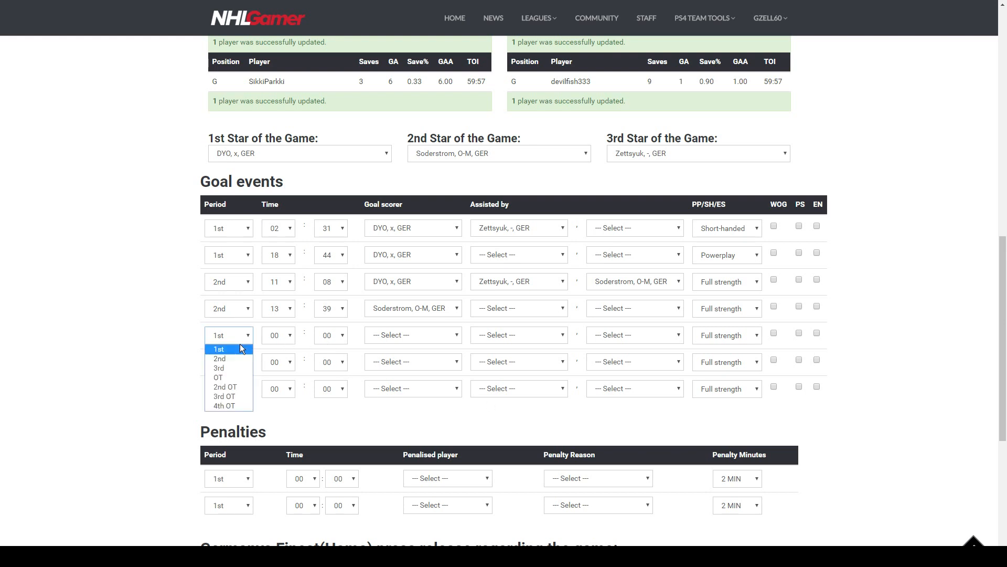
click(237, 369)
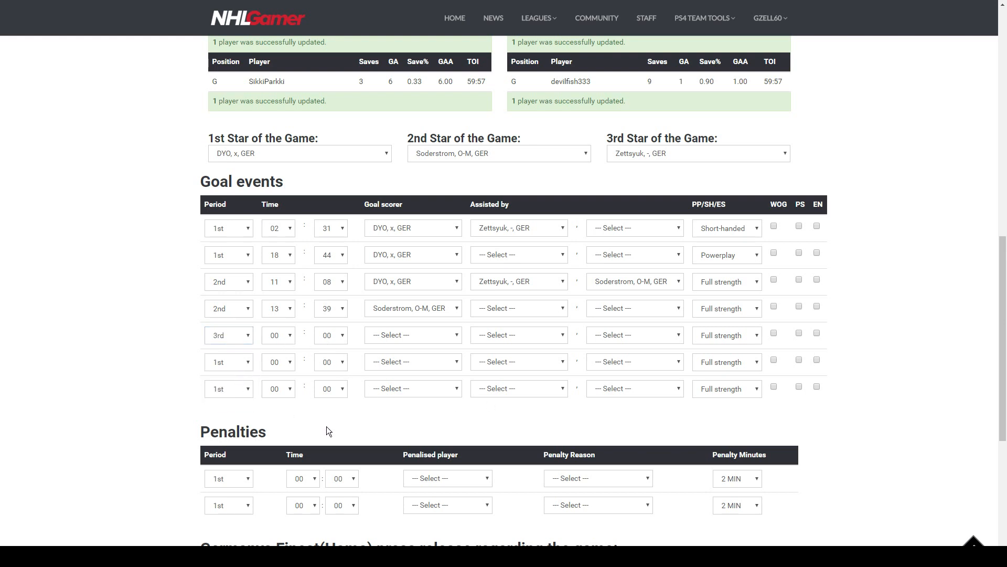
Step: Set the fifth goal event's time to 01:59
click(288, 339)
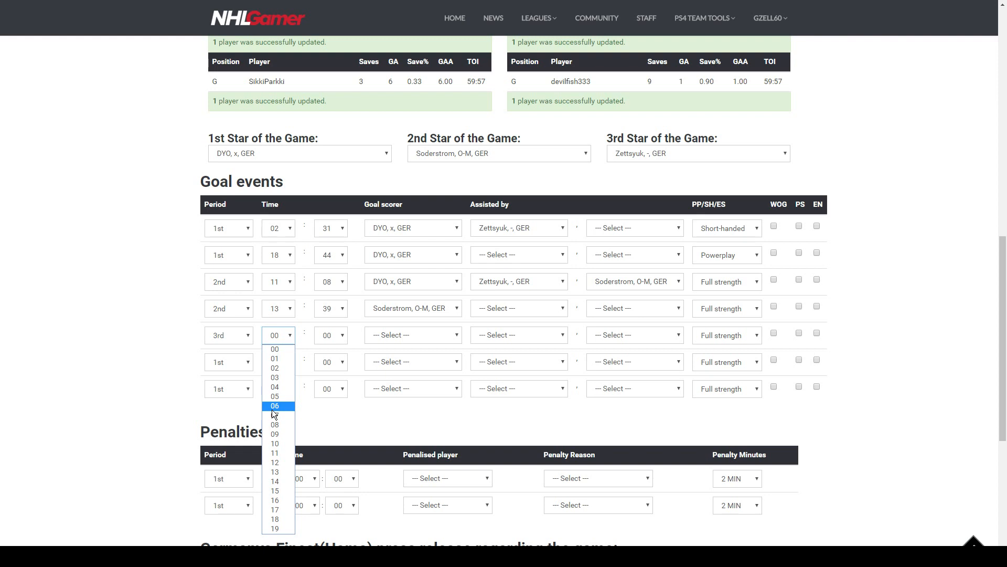
click(281, 360)
click(333, 337)
scroll(342, 498, down, 7)
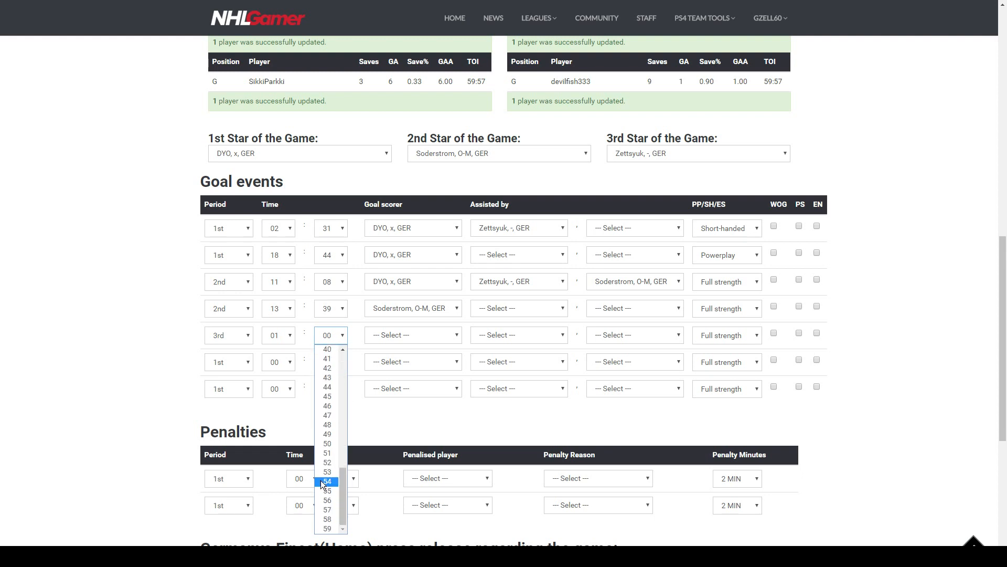
click(331, 528)
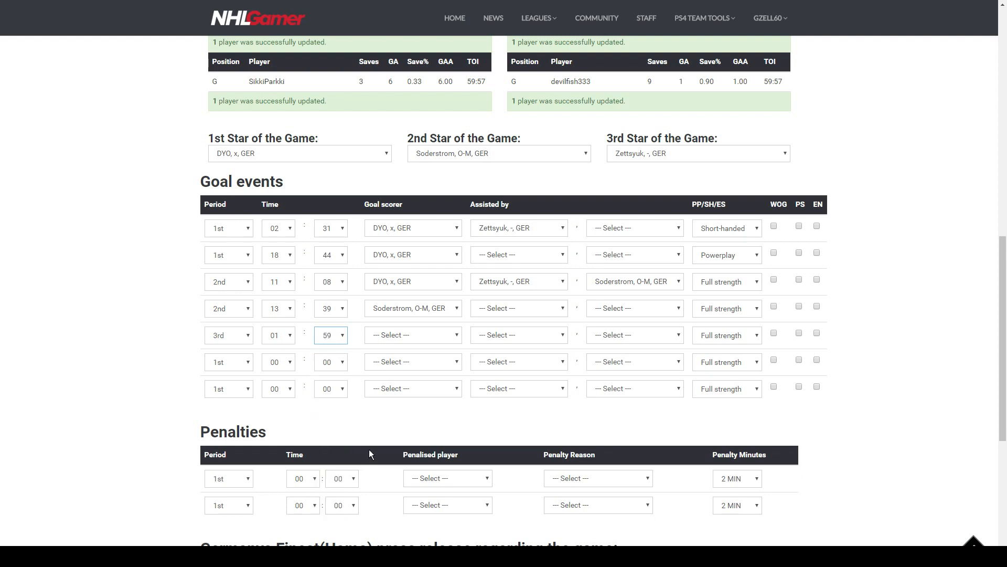
Step: Credit the fifth goal event to the 1st Star, with the Germanys Finest player outside the three stars as first assist
click(422, 335)
click(423, 364)
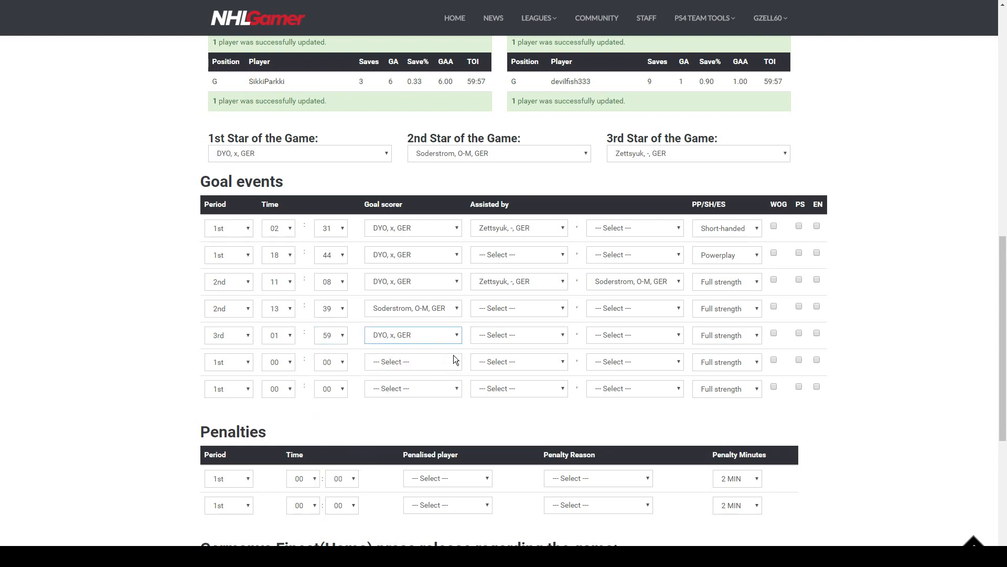
click(501, 336)
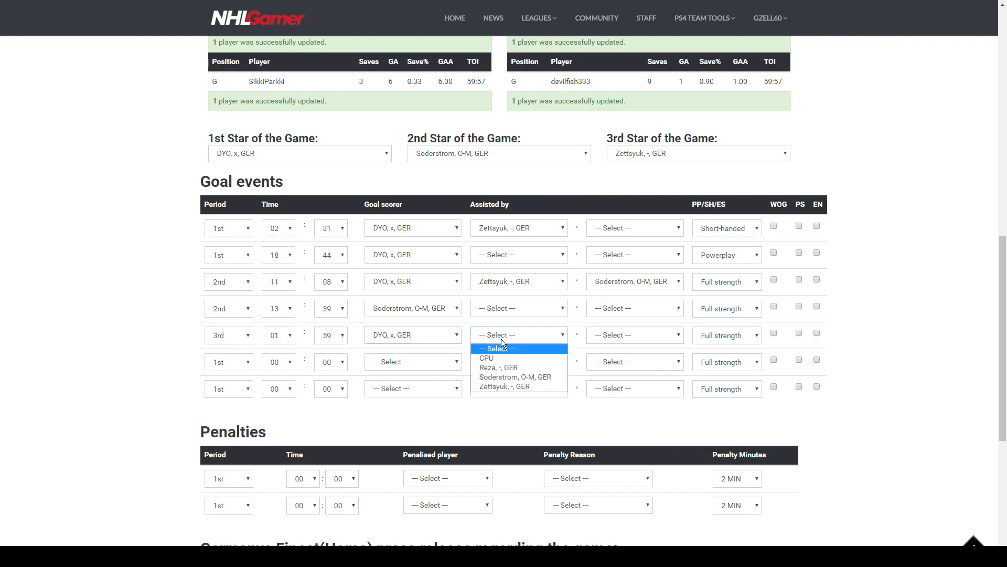
click(514, 367)
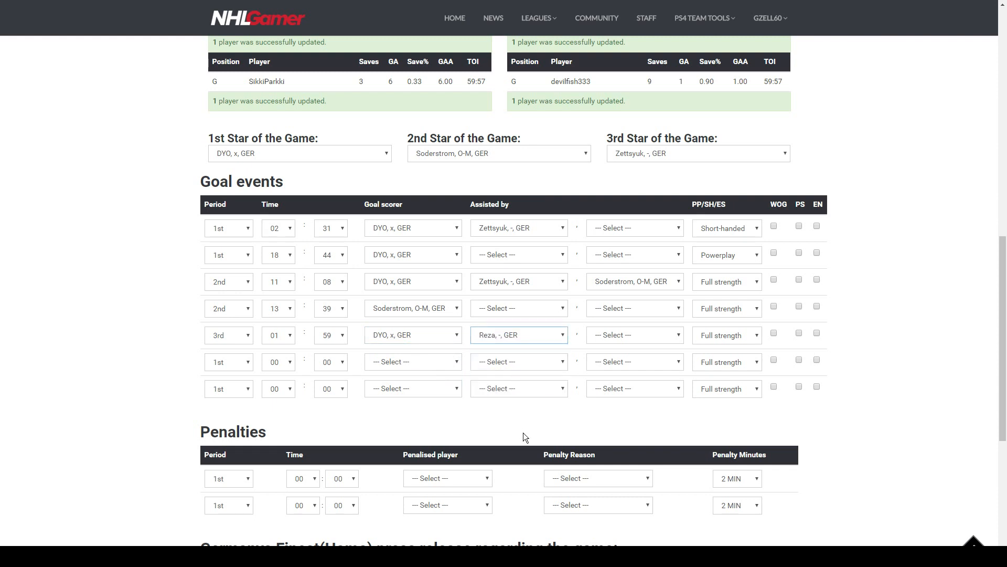
Step: Set both the sixth and seventh goal events to the 3rd period
click(228, 363)
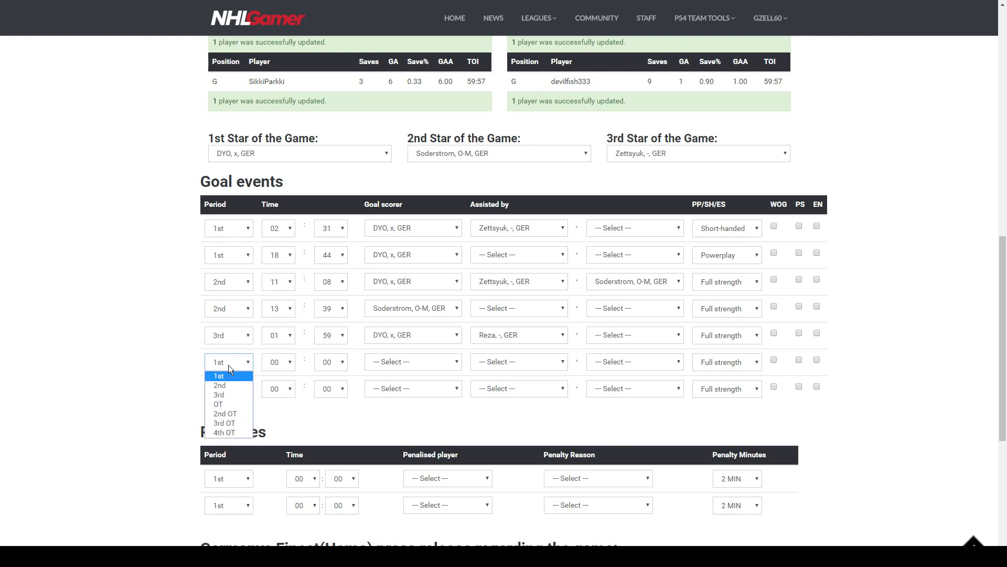
click(234, 396)
click(233, 395)
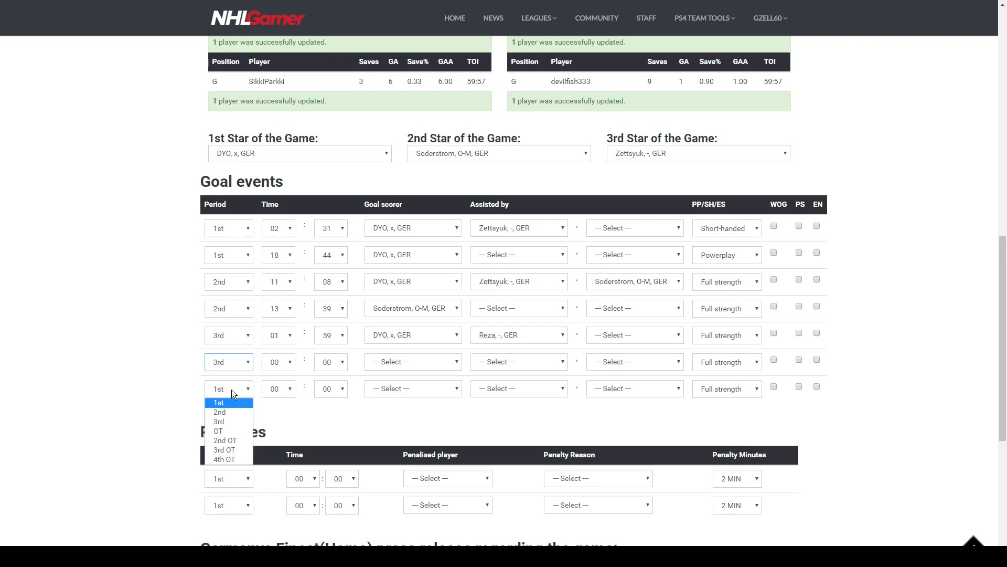
click(229, 424)
Step: Set the sixth goal event's time to 07:07
click(282, 361)
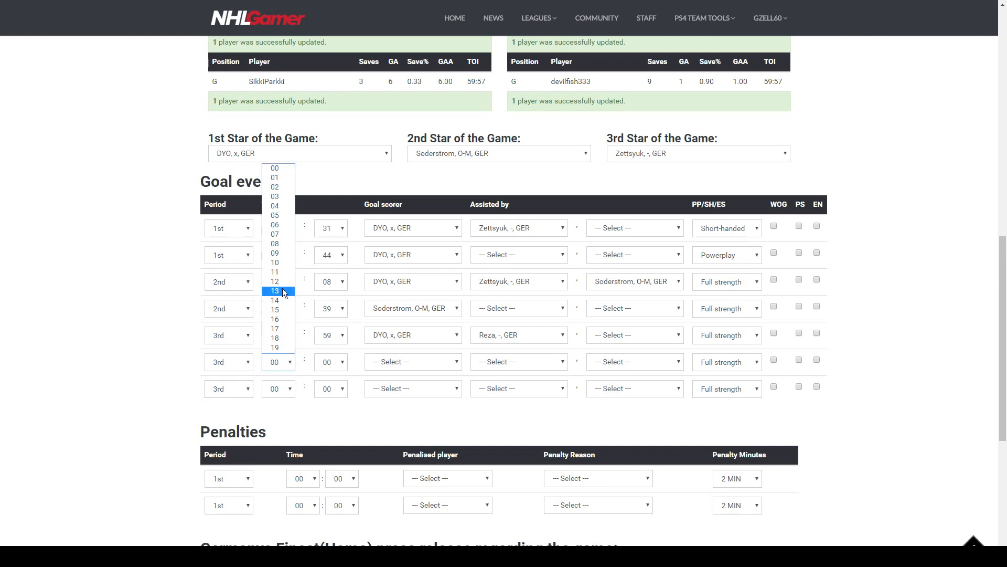
click(275, 234)
click(328, 362)
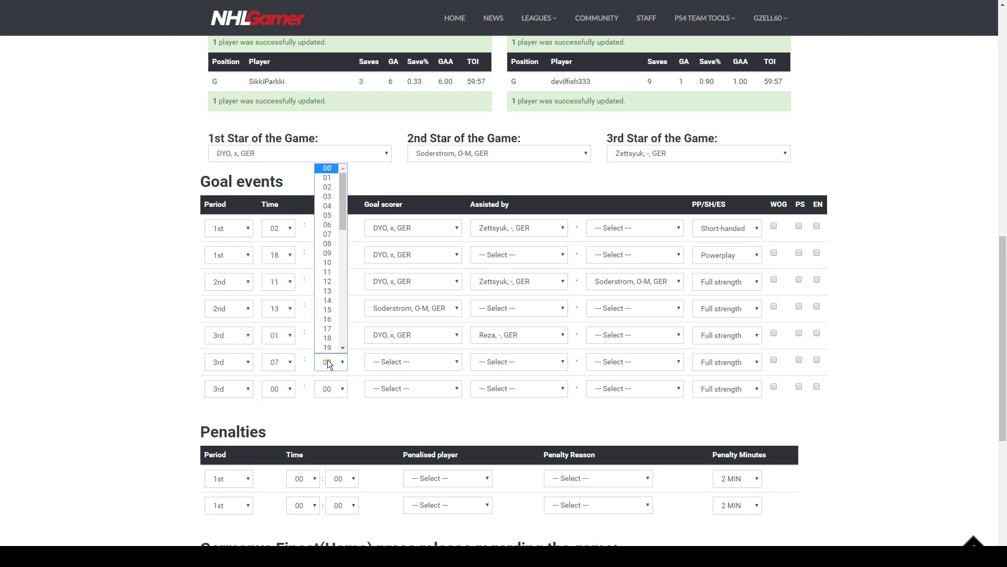
click(327, 234)
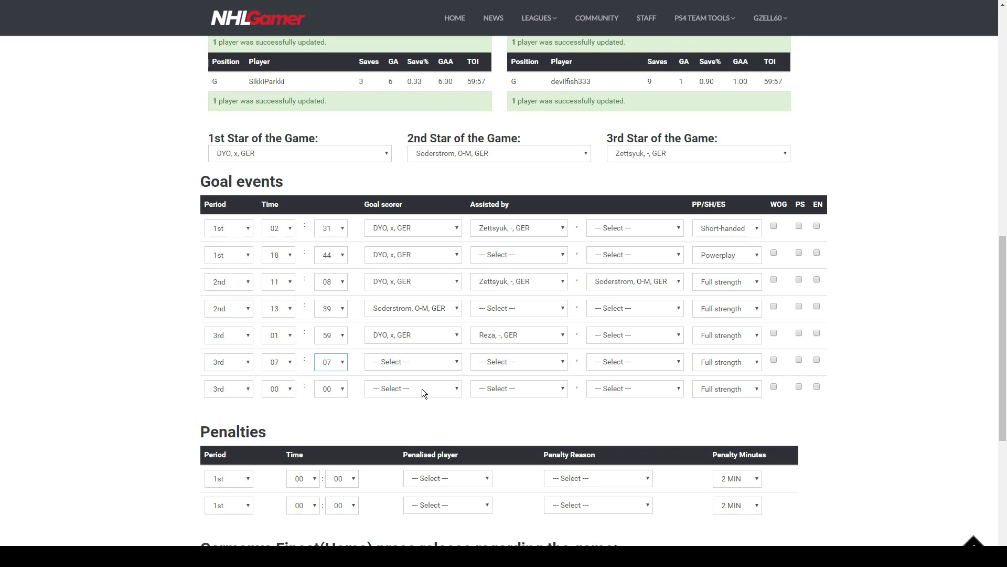
Step: Credit the sixth goal event to the 2nd Star, with the fifth goal's assisting player as first assist and the 3rd Star as second assist
click(419, 362)
click(399, 404)
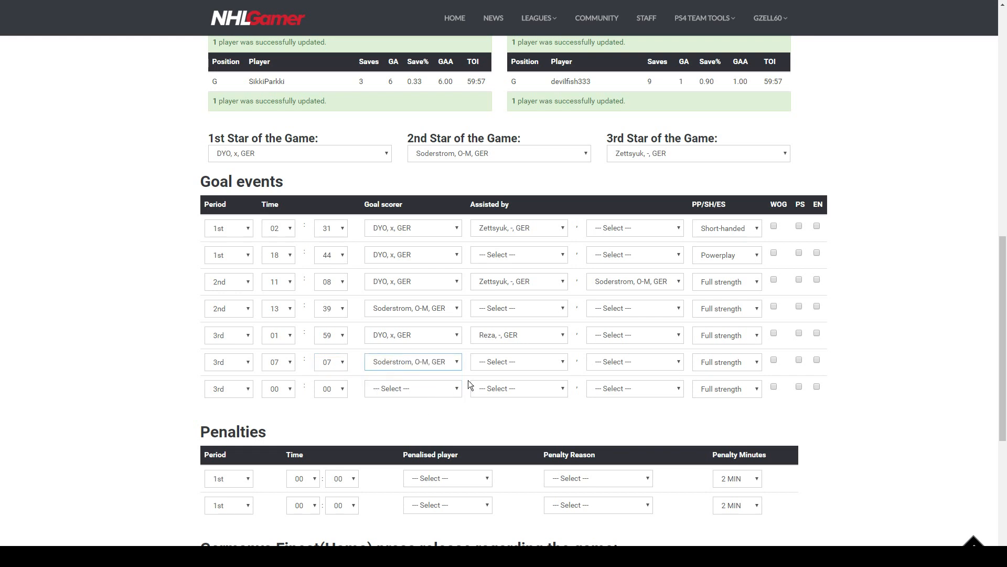
click(489, 363)
click(503, 393)
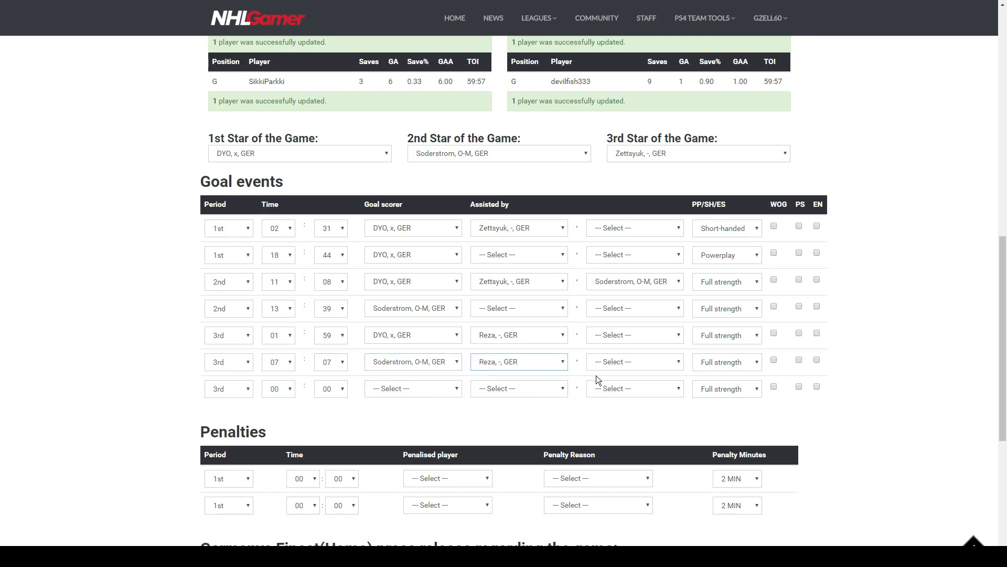
click(614, 366)
click(622, 414)
click(630, 366)
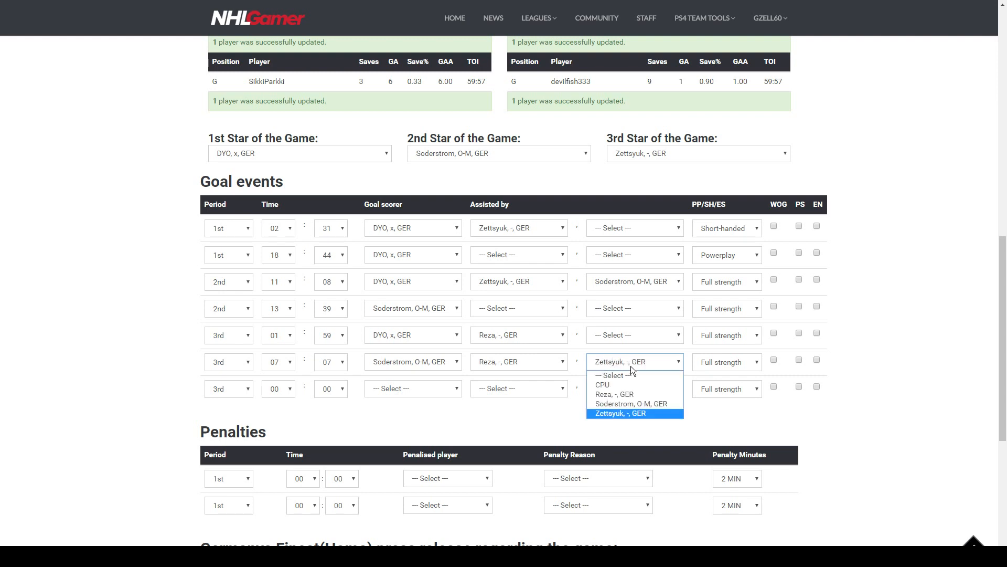
click(627, 415)
scroll(956, 241, up, 5)
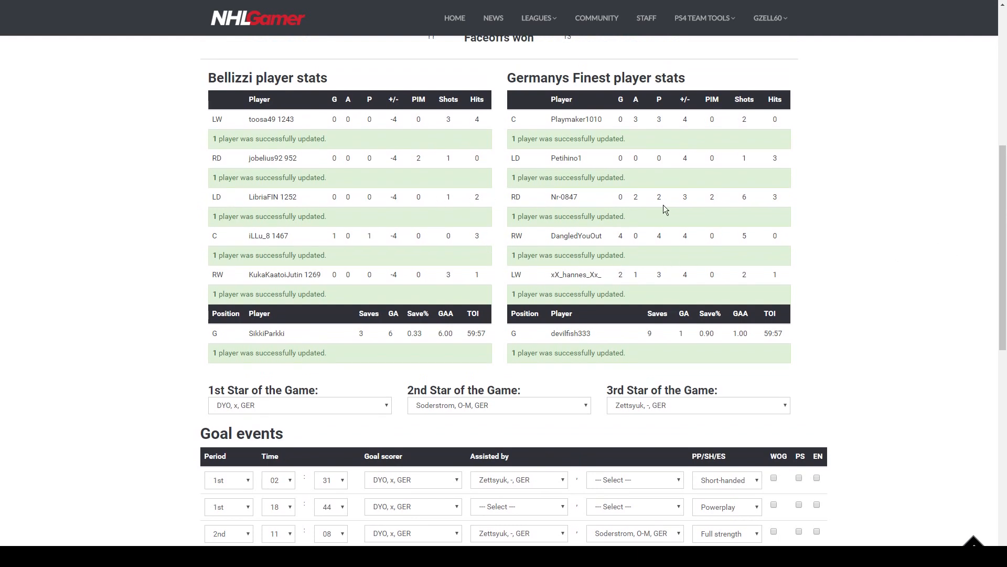
scroll(898, 337, down, 6)
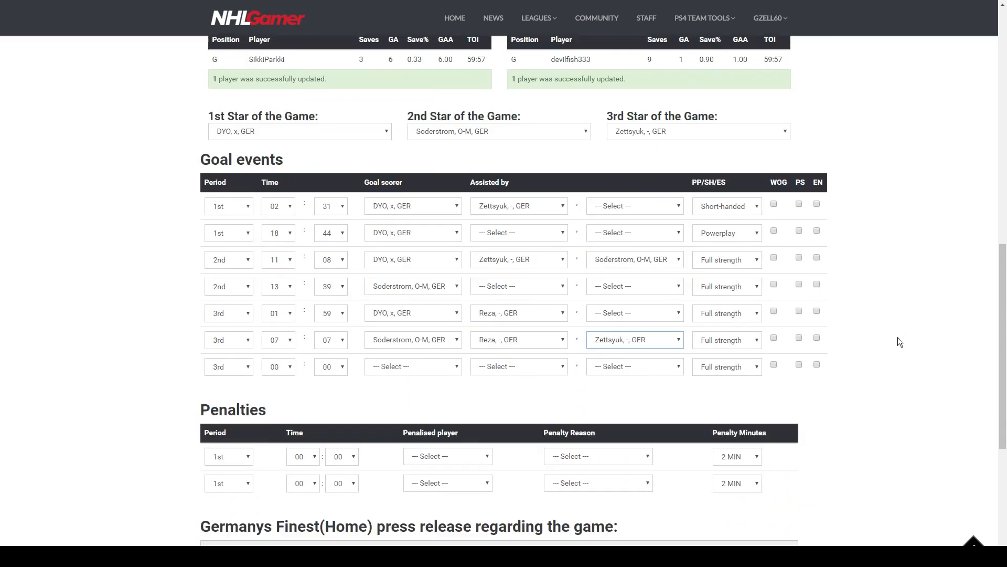
click(643, 297)
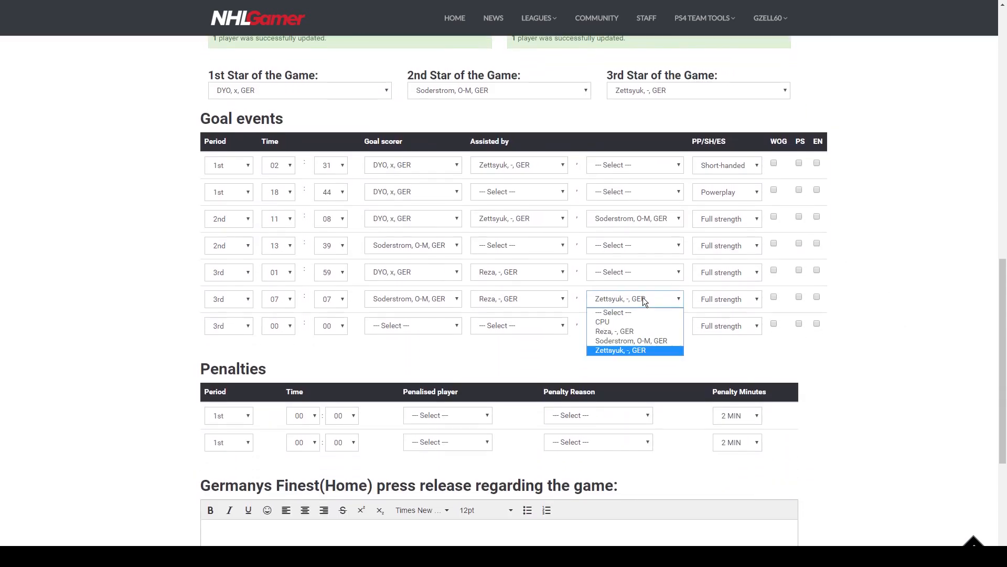
click(641, 350)
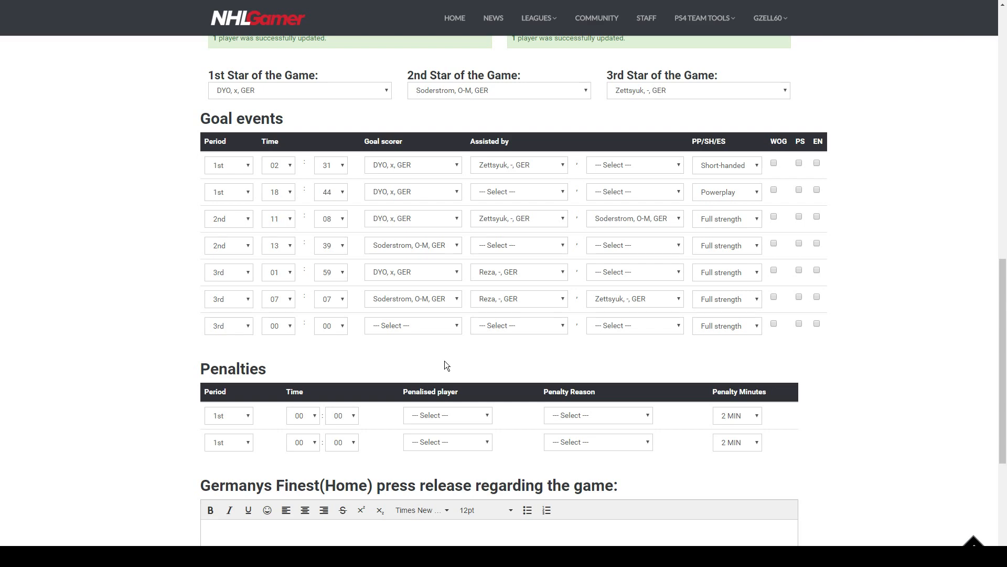
Step: Set the seventh goal event's time to 19:59 and credit it to Bellizzi's goal scorer without assists
scroll(192, 301, up, 10)
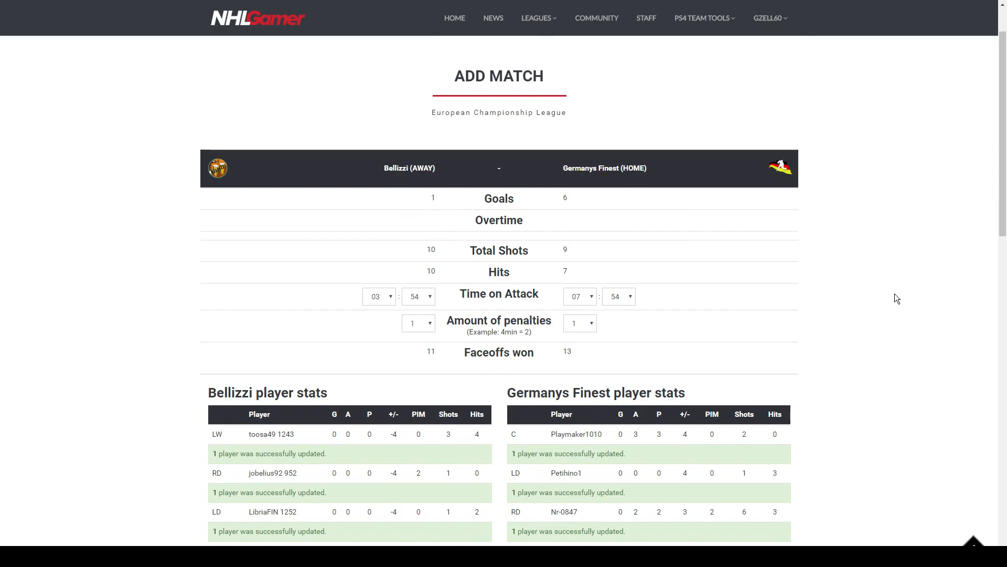
scroll(895, 298, down, 10)
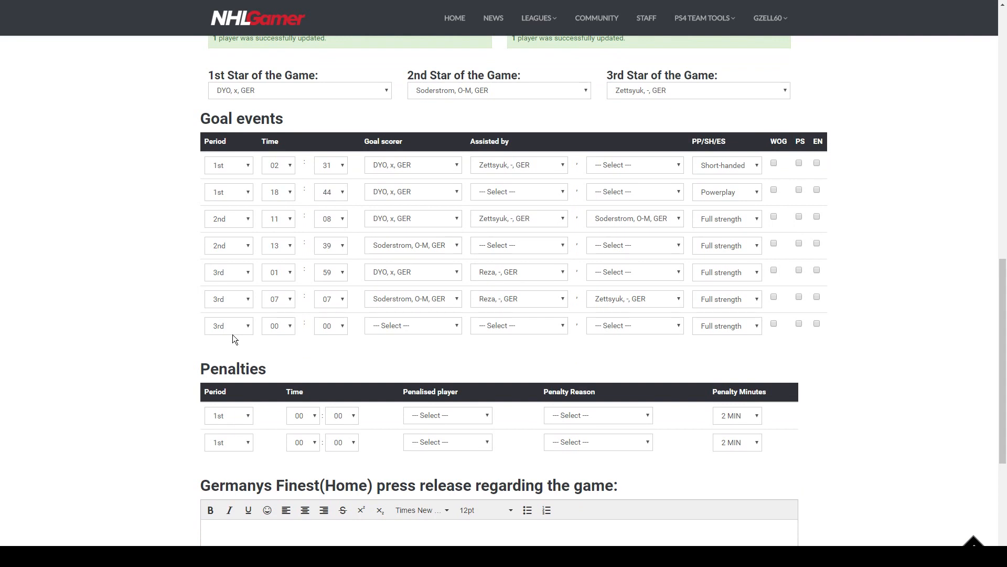
click(279, 329)
click(292, 519)
click(331, 325)
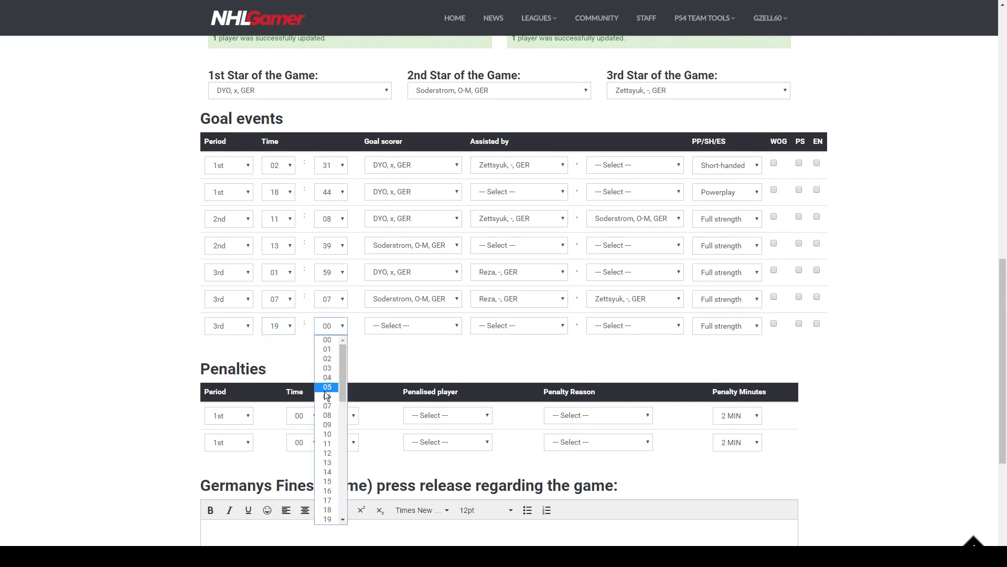
scroll(331, 446, down, 10)
click(332, 520)
click(458, 366)
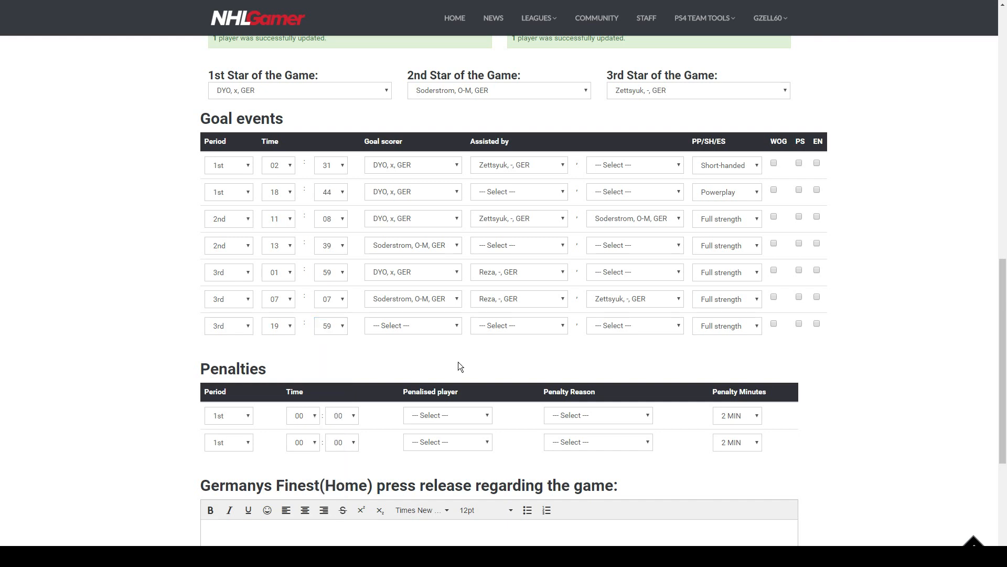
click(433, 327)
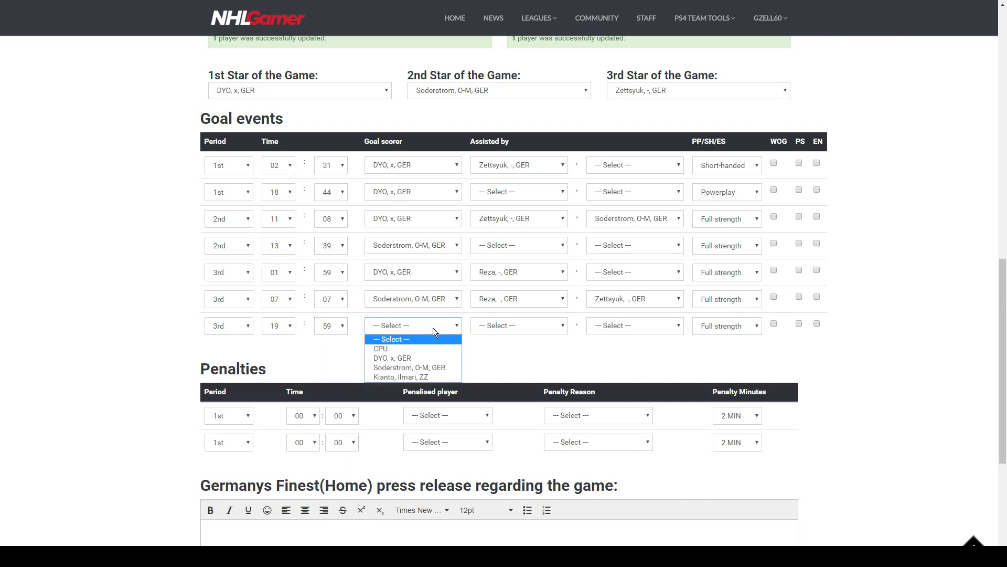
click(429, 379)
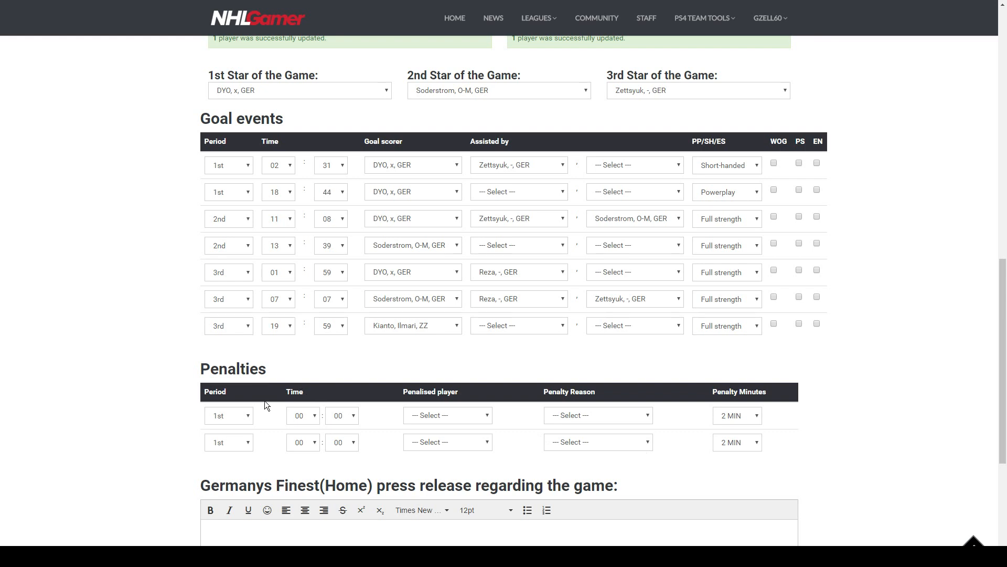
Step: Set the first penalty's time to 00:50 in the 1st period
click(302, 418)
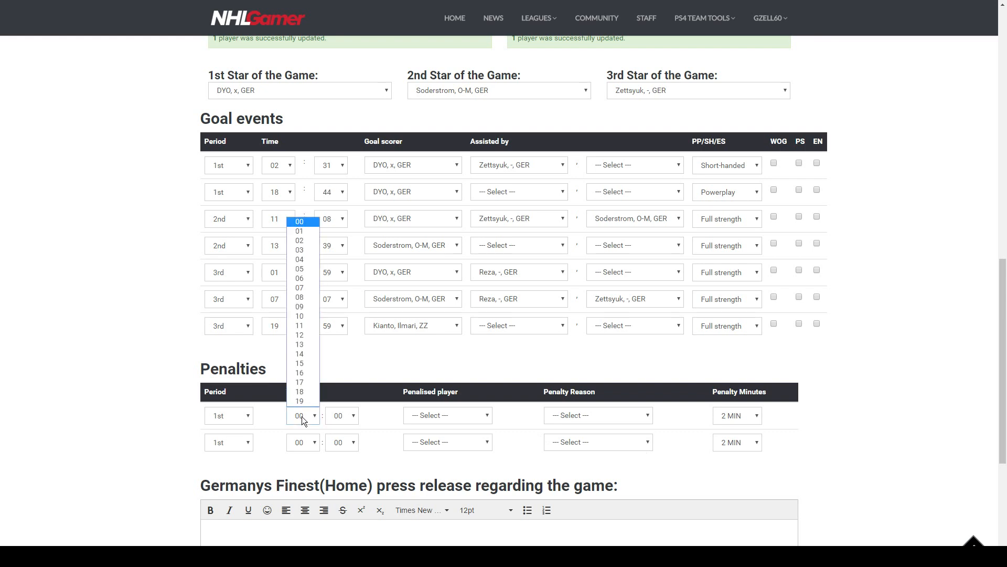
click(301, 416)
click(344, 420)
scroll(337, 361, down, 5)
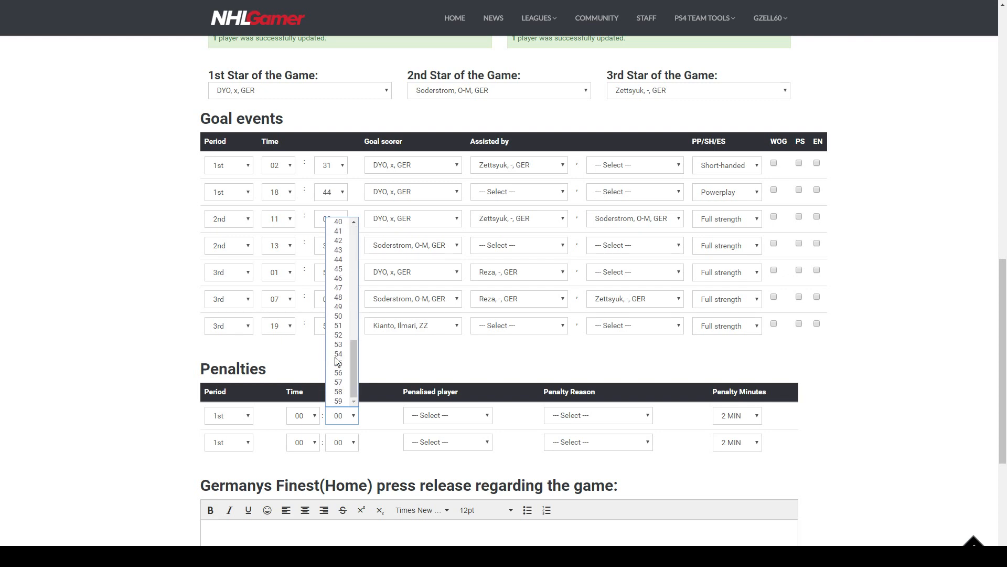
click(338, 315)
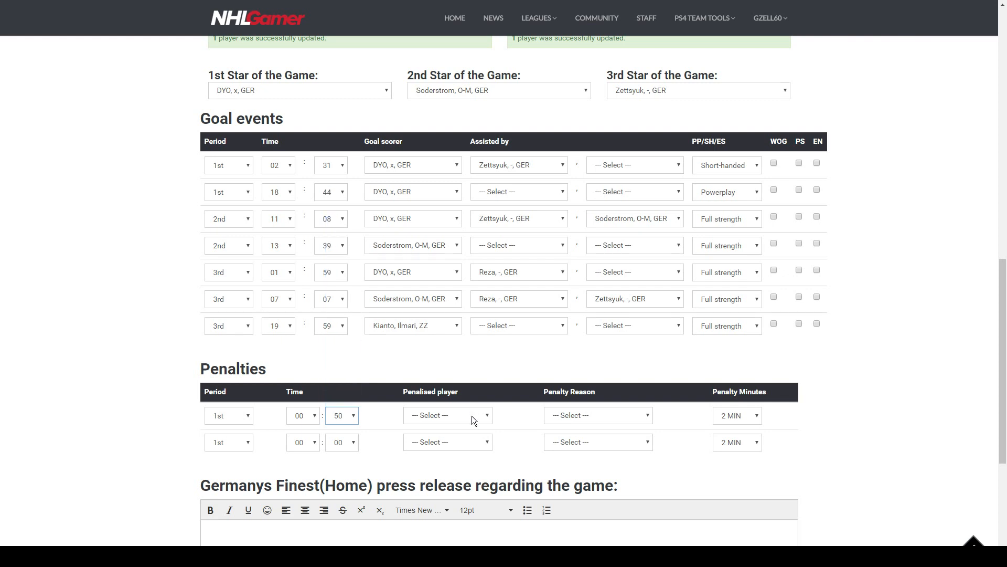
Step: Assign the first penalty to the player who assisted the fifth goal, with Interference as the reason
click(471, 416)
click(460, 443)
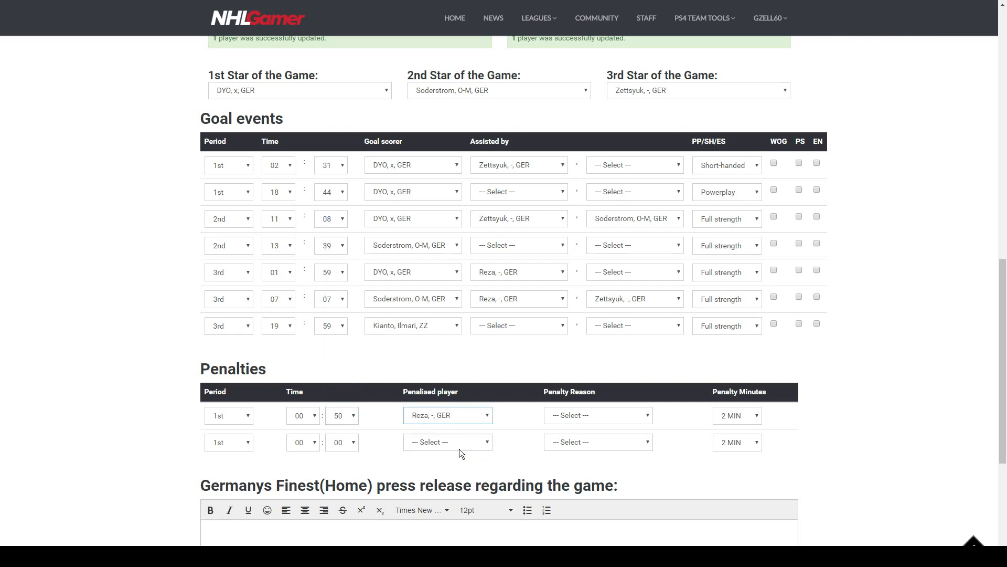
click(594, 414)
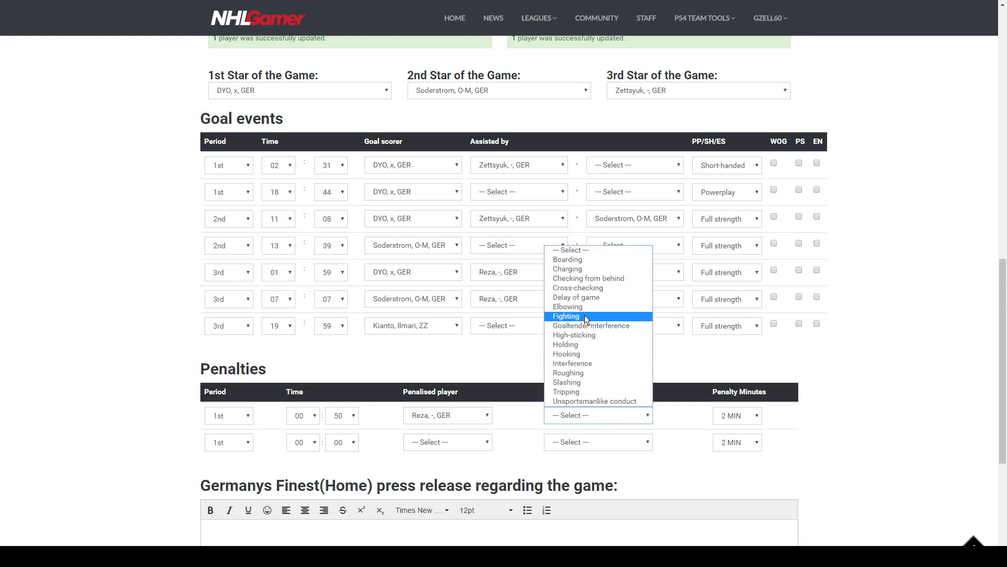
click(584, 364)
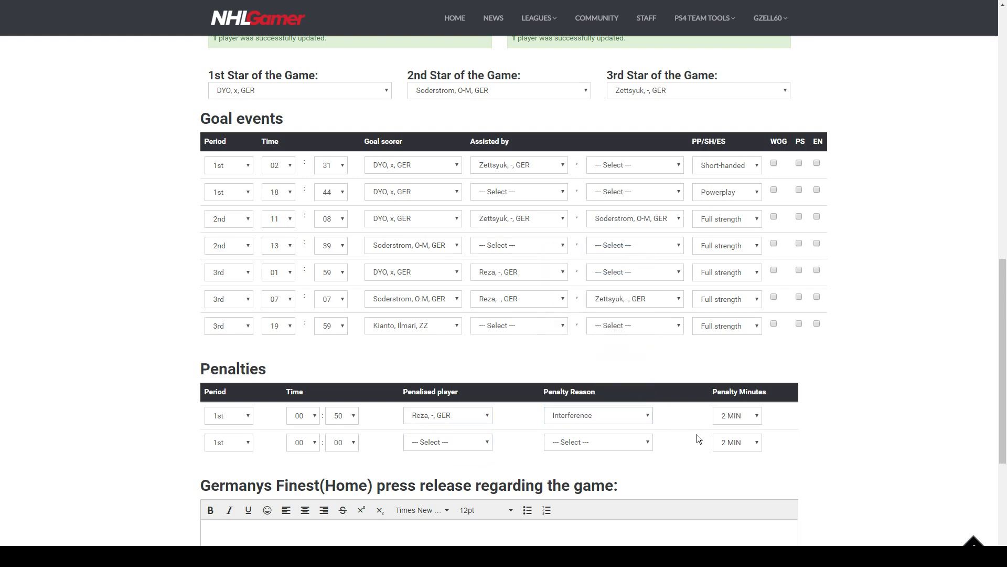
Step: Set the second penalty's time to 18:35 in the 1st period
click(217, 443)
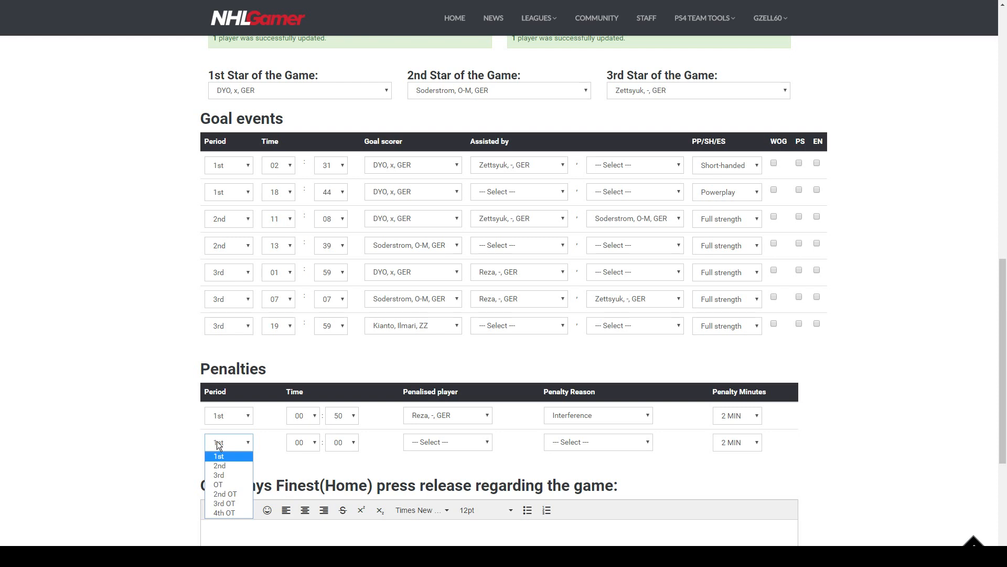
click(223, 456)
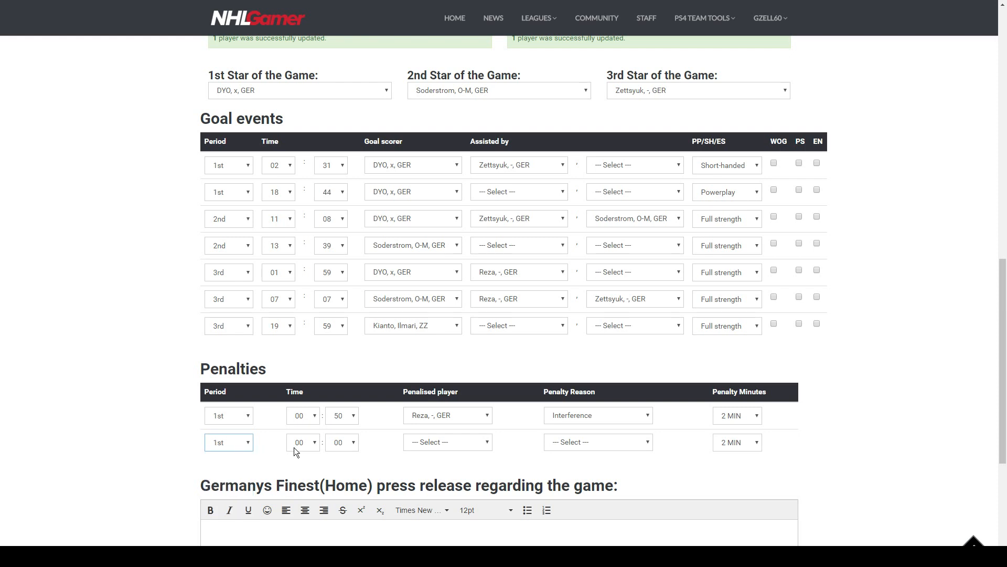
click(299, 444)
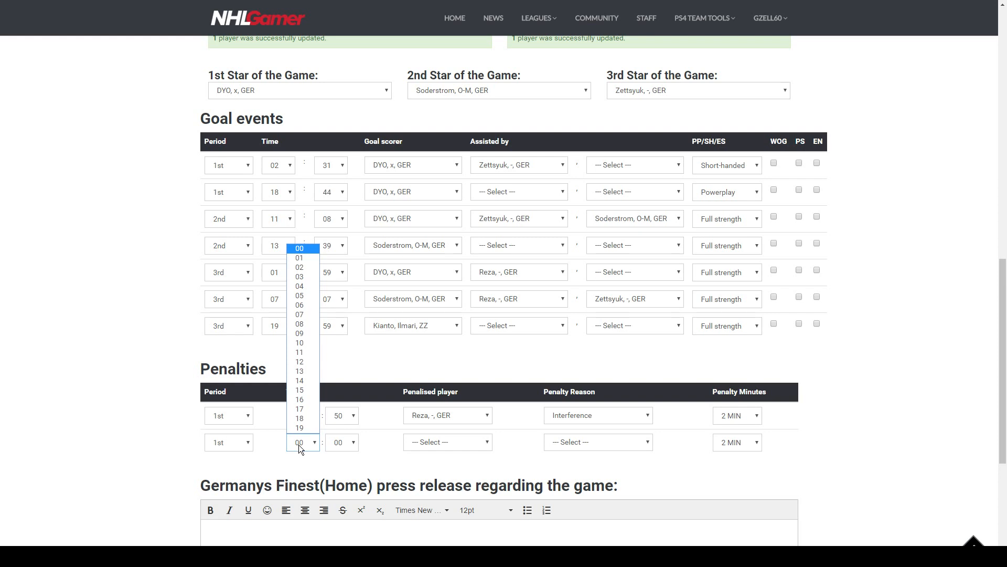
click(299, 418)
click(341, 442)
scroll(346, 403, down, 3)
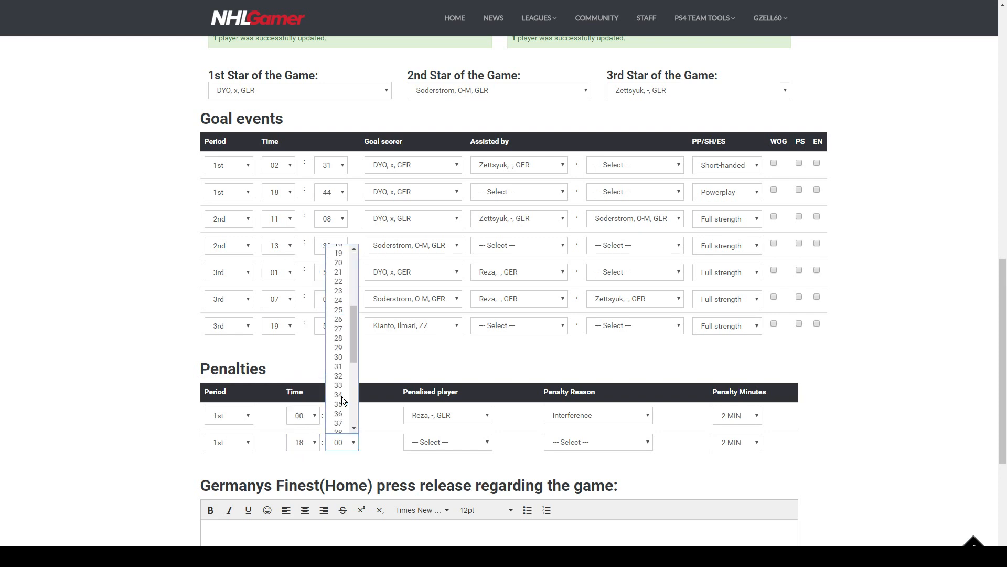
click(346, 403)
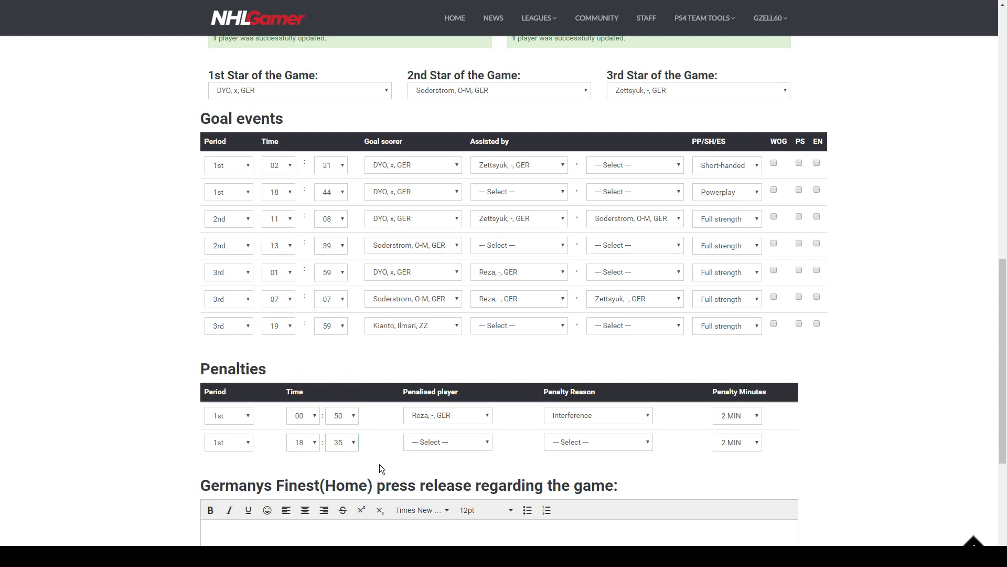
Step: Assign the second penalty to the listed Bellizzi player, with Tripping as the reason
click(437, 443)
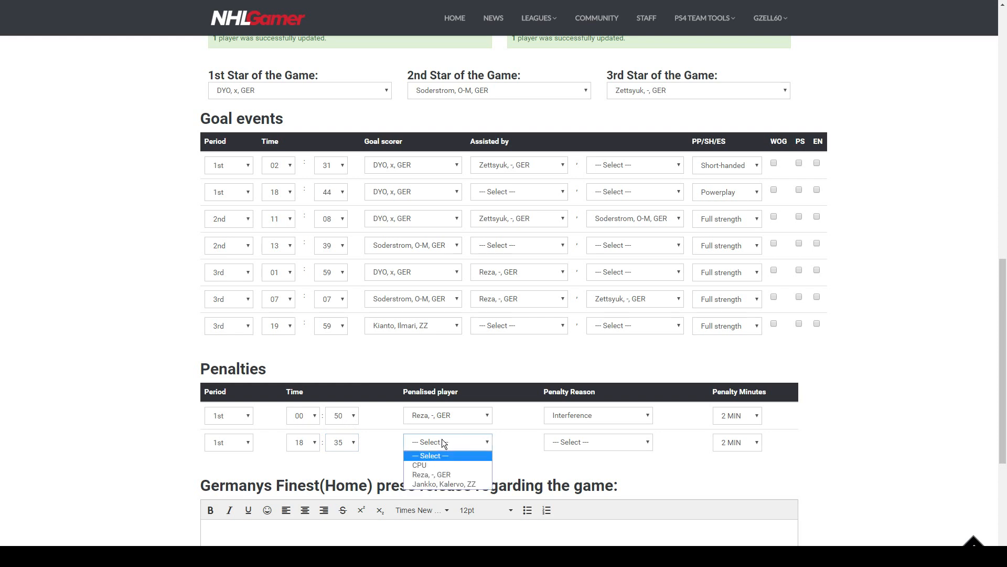
click(462, 483)
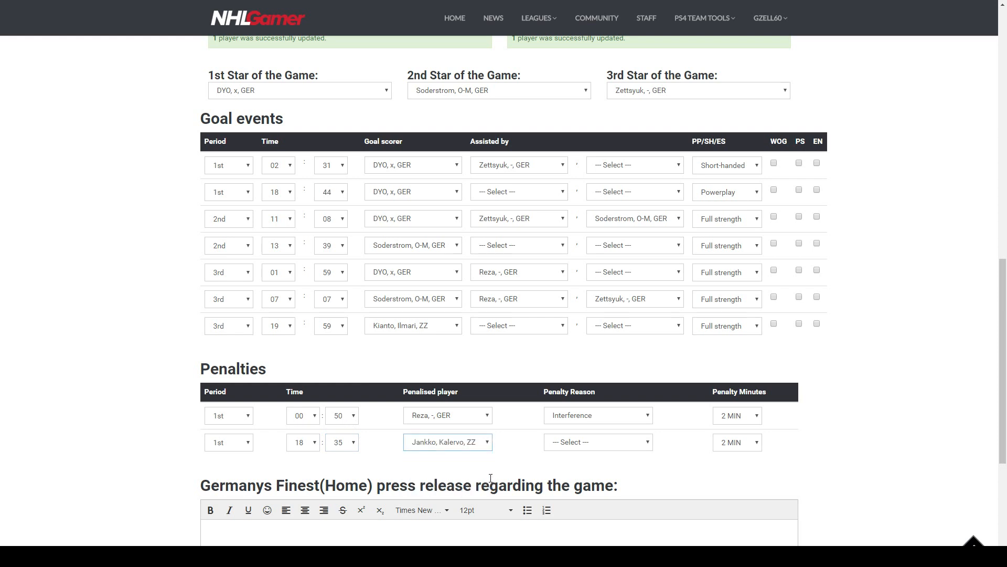
click(629, 439)
click(632, 450)
click(632, 449)
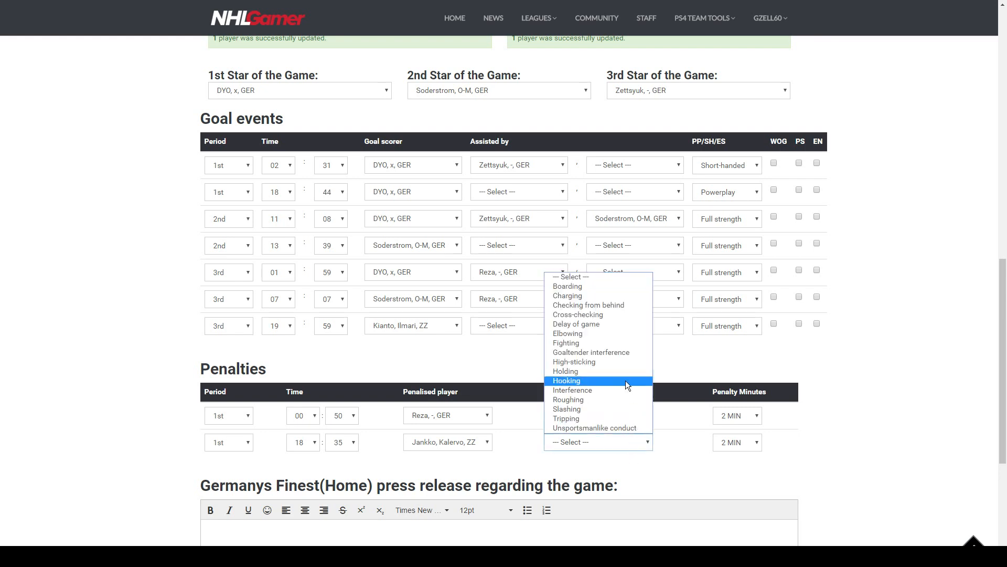
click(615, 418)
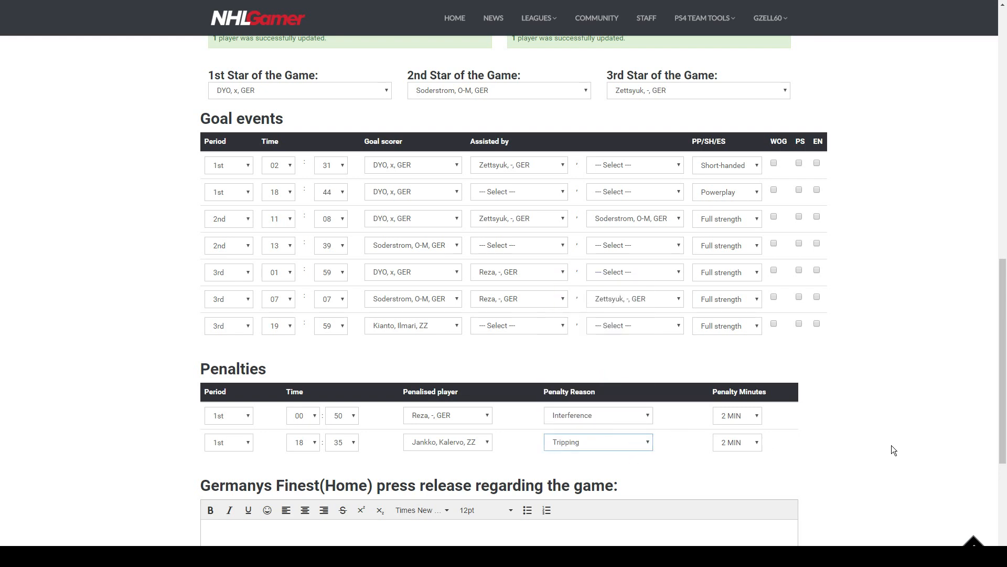
Step: Write "Welcome to the Stats API!" as the Germanys Finest press release, check the entered match data and submit the report
scroll(879, 443, down, 5)
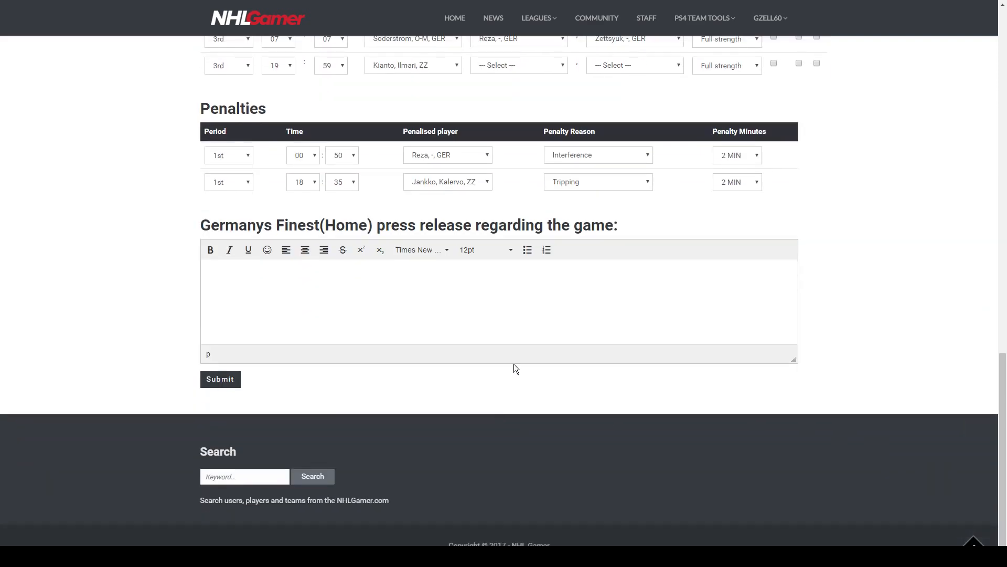
click(525, 308)
text(Welcome )
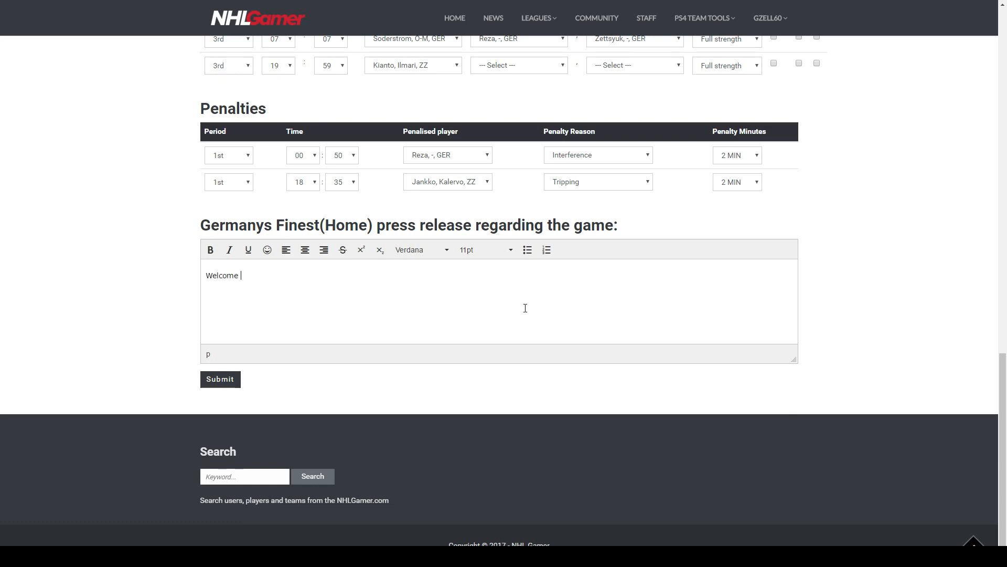
text(to the Stats API!)
scroll(135, 356, up, 8)
scroll(134, 356, up, 10)
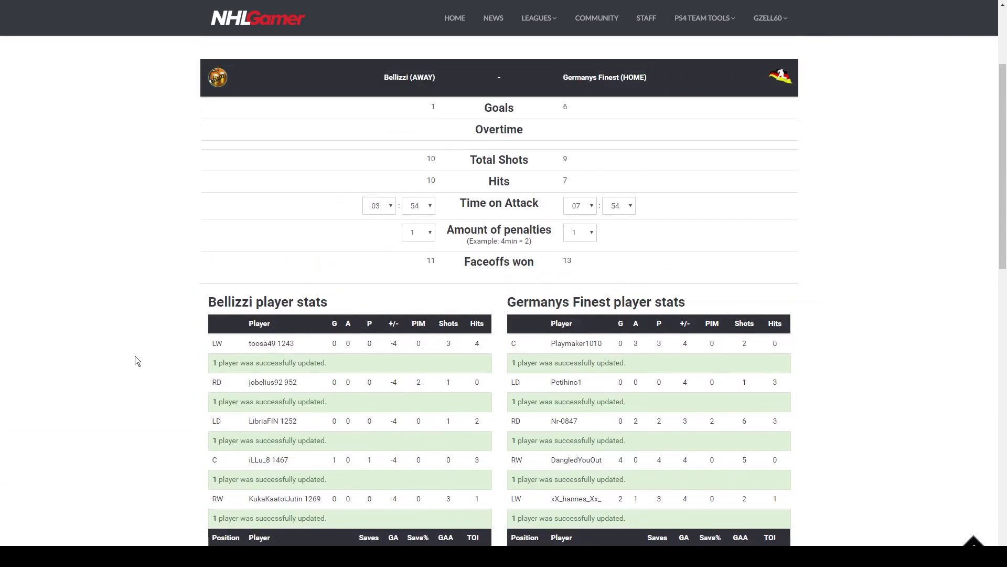
scroll(135, 355, down, 20)
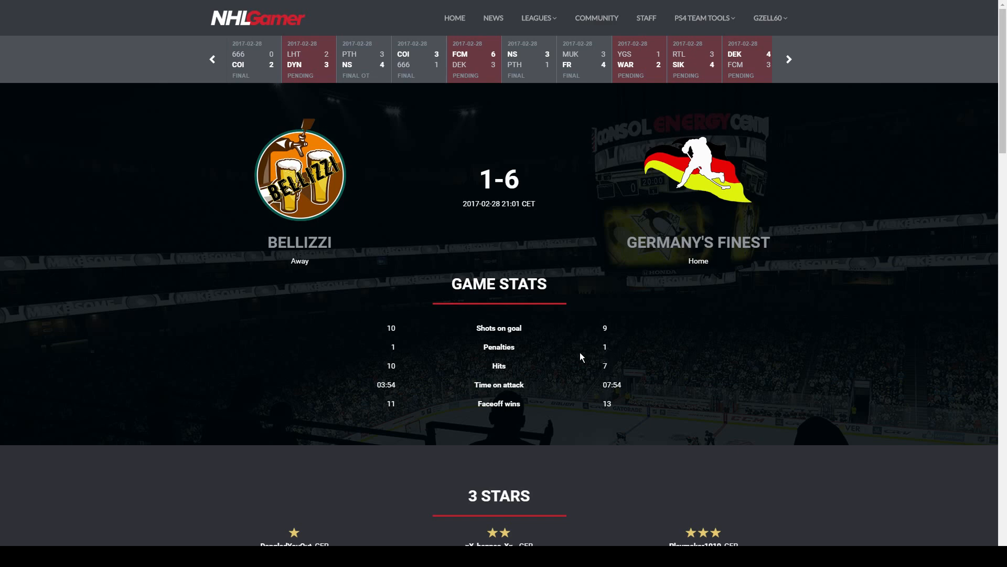
Step: Review the submitted match page, from the game stats and three stars through the game summary, player stats and press conference
scroll(461, 355, down, 1)
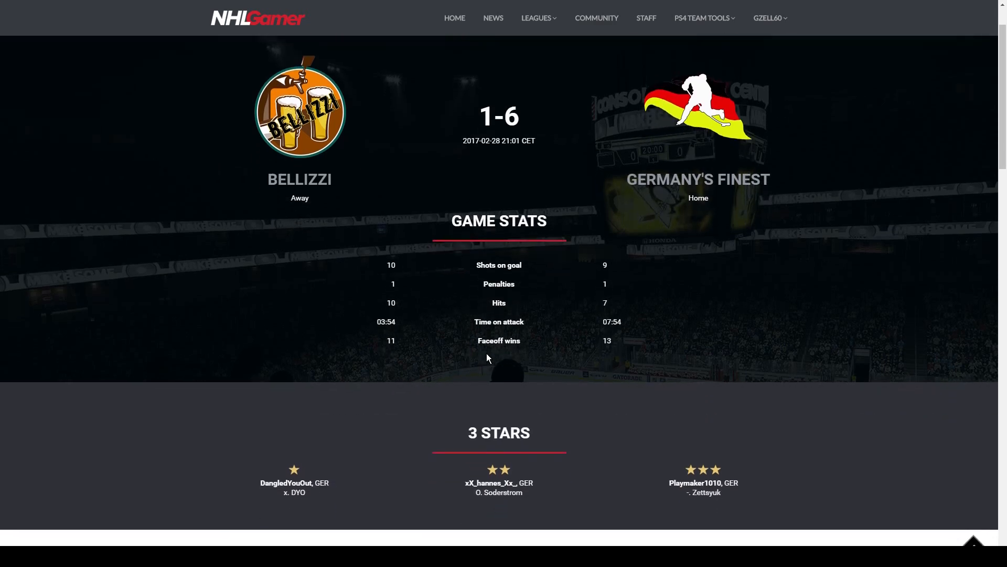
double_click(386, 322)
drag(603, 321, 640, 320)
click(618, 289)
scroll(628, 338, down, 2)
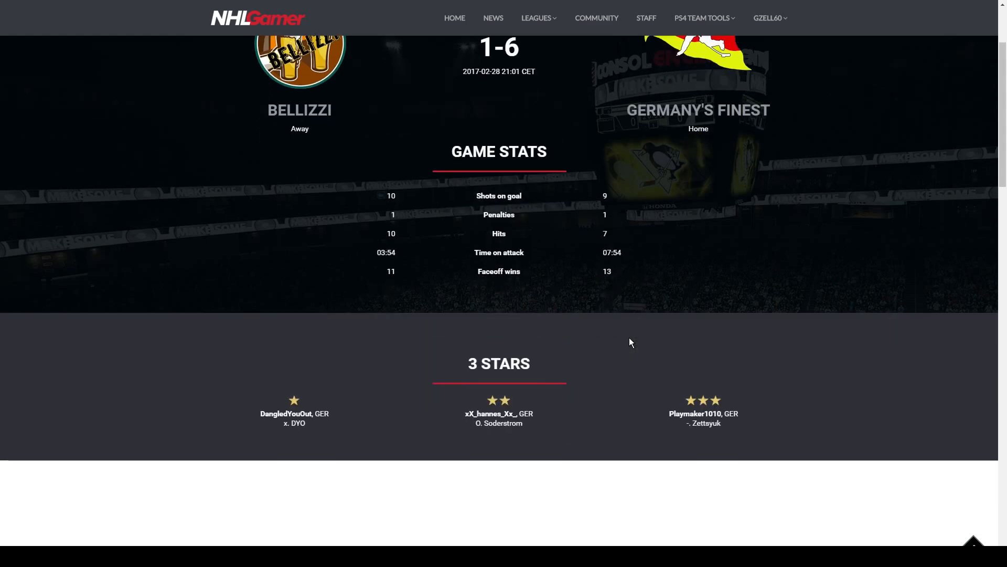
scroll(337, 372, down, 4)
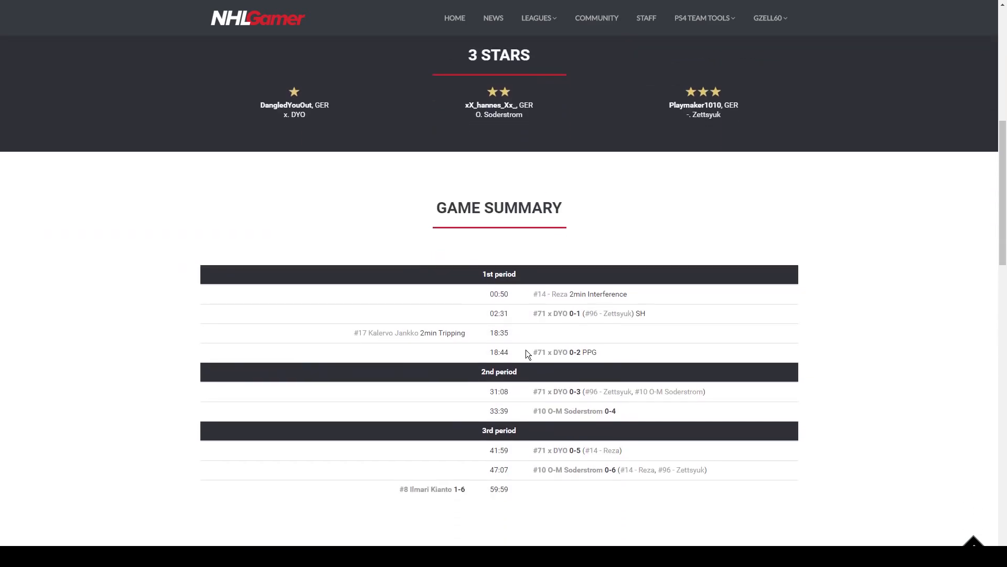
scroll(695, 334, down, 6)
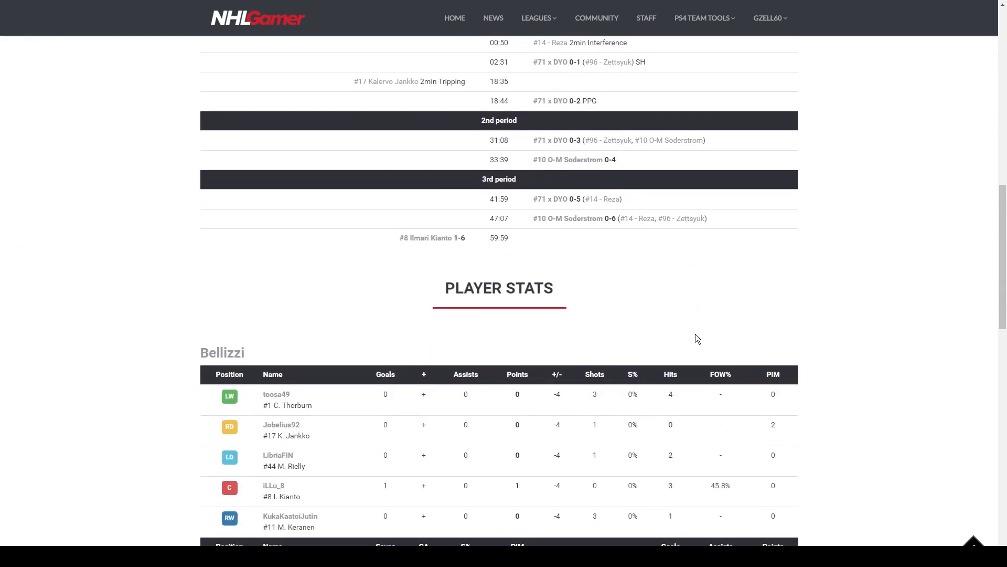
scroll(655, 363, down, 1)
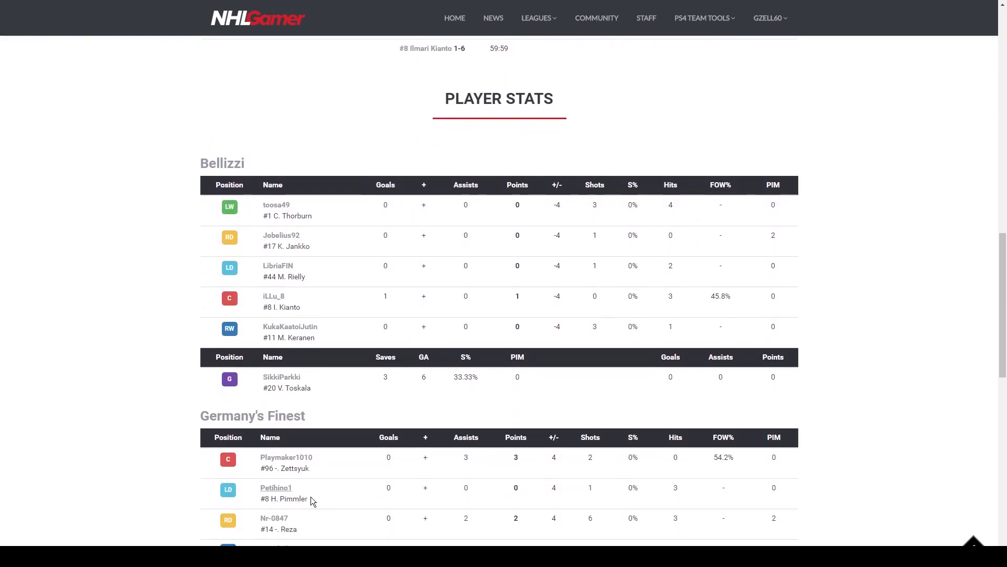
scroll(687, 441, down, 3)
scroll(685, 435, down, 5)
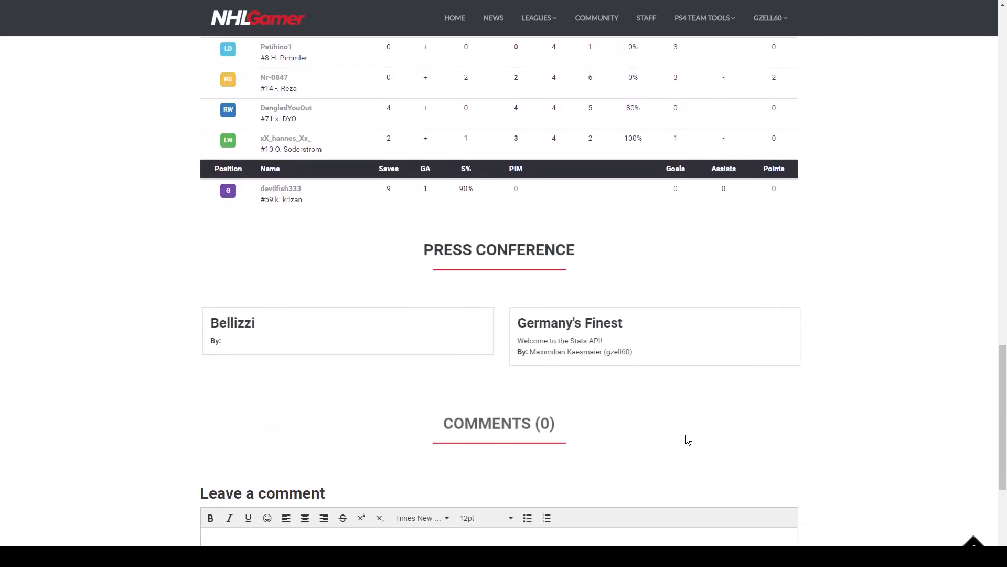
scroll(804, 359, down, 4)
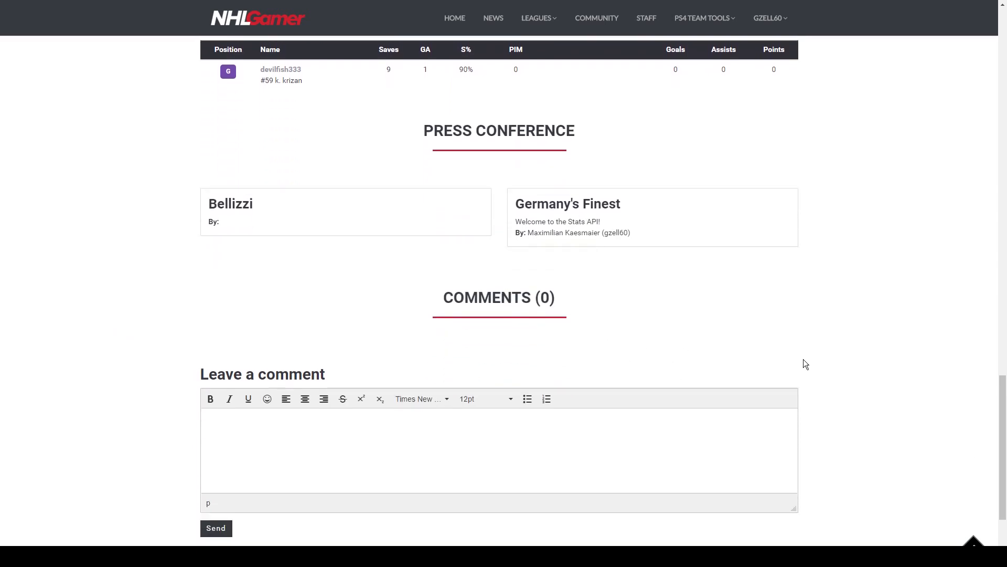
Step: Look over the match page's player stats and game summary once more and return to the final score
scroll(807, 440, up, 15)
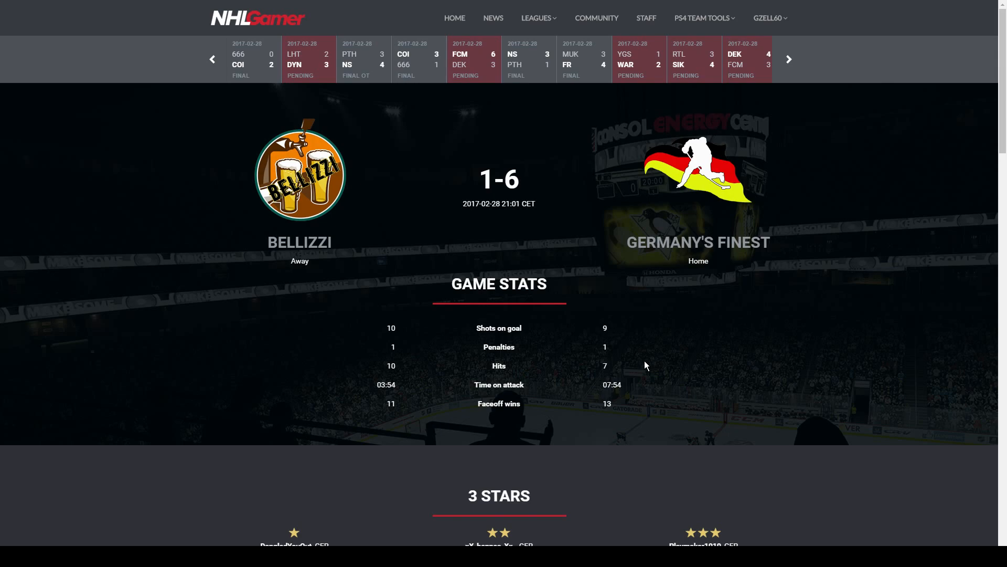
scroll(644, 362, down, 13)
scroll(750, 341, down, 9)
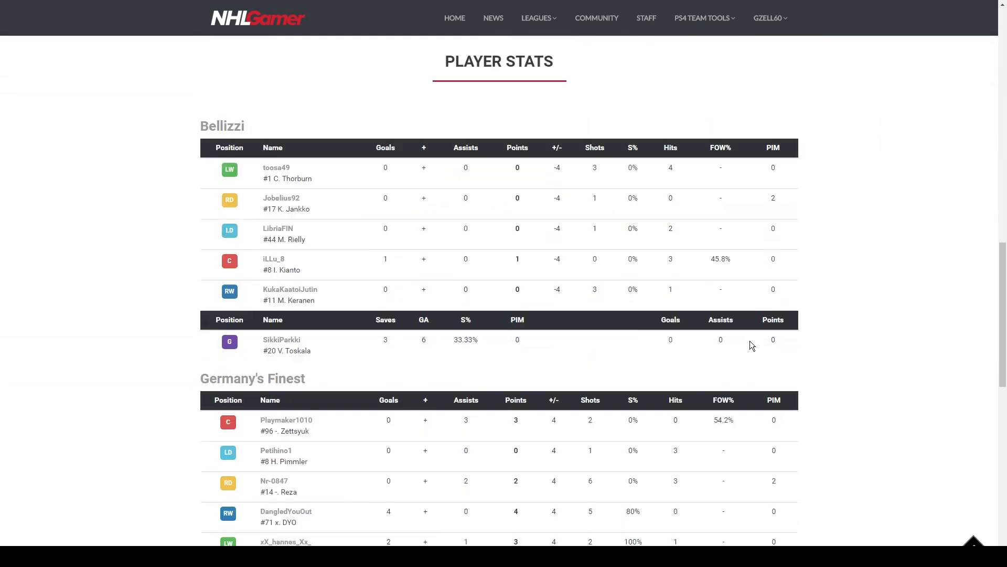
scroll(750, 344, up, 8)
scroll(751, 344, up, 4)
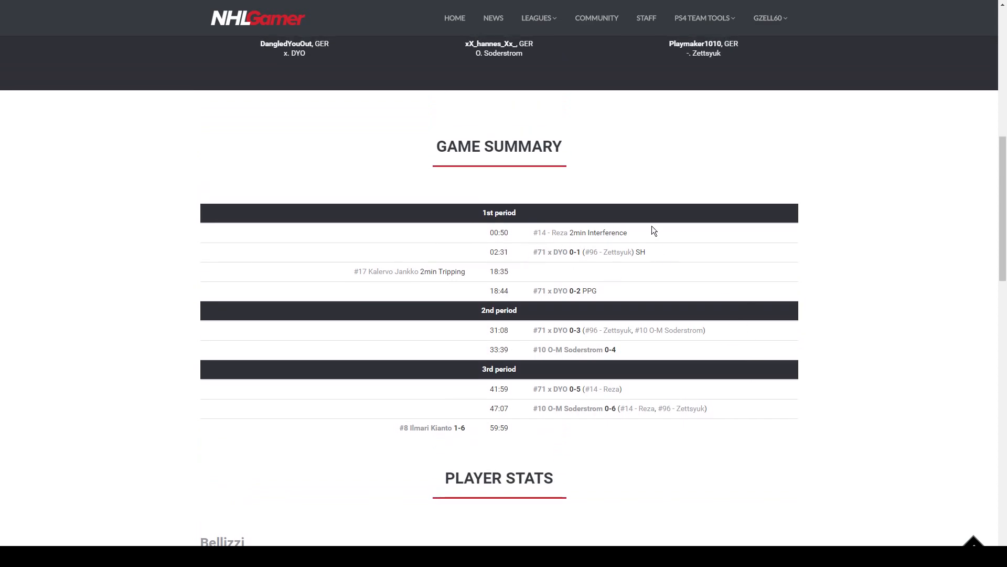
scroll(947, 376, up, 6)
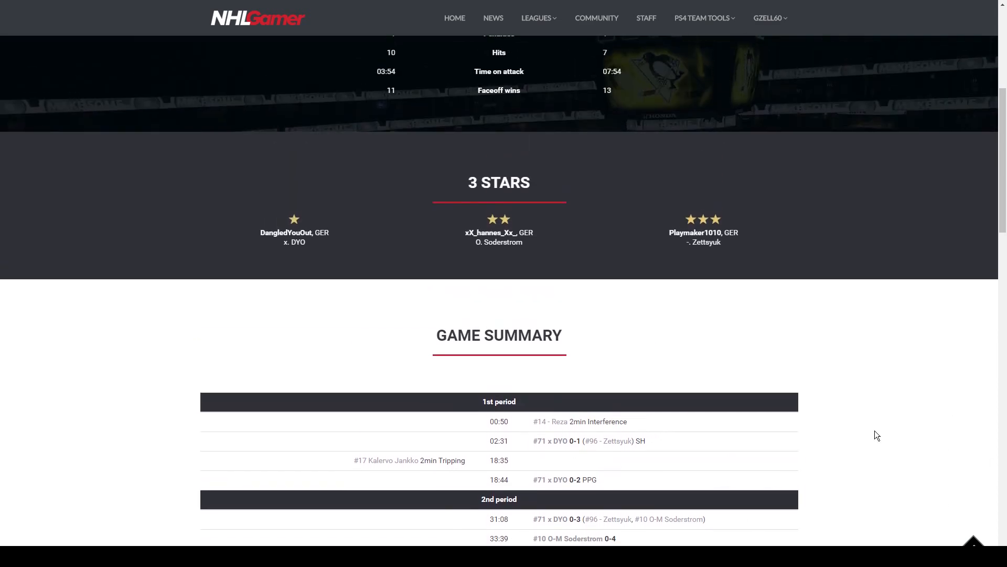
scroll(874, 431, up, 4)
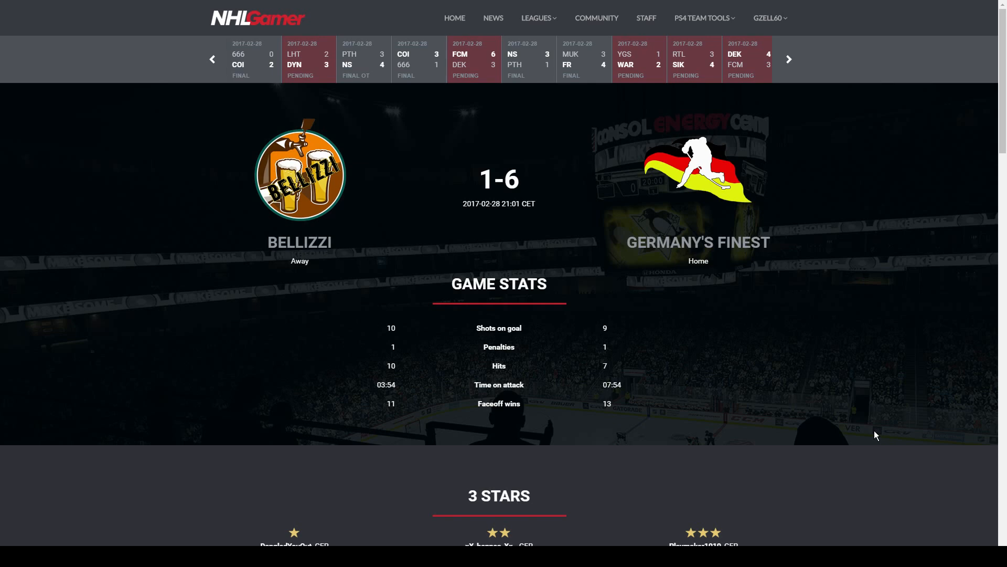